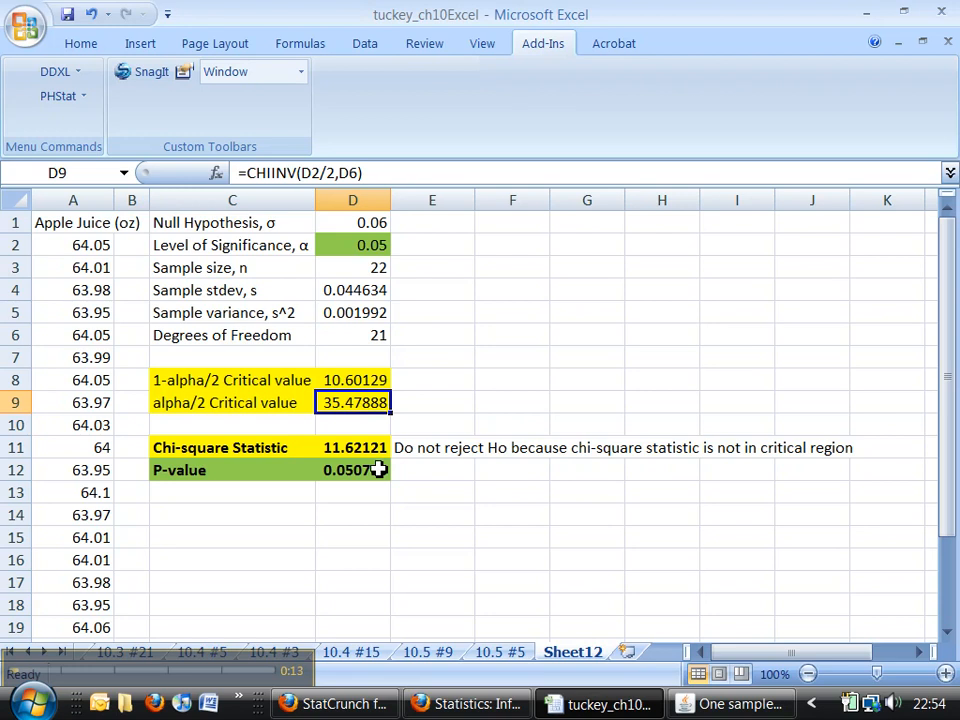
- Insert four rows of blank cells above the P-value row in columns C and D, shifting the existing cells down
left_click_drag(328, 469, 264, 467)
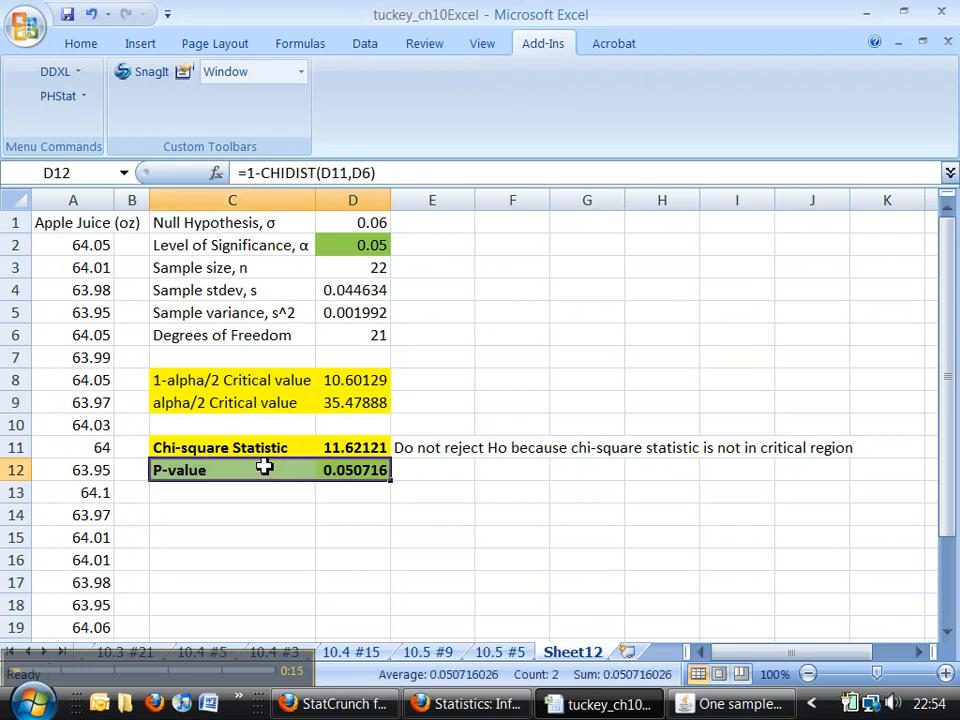
right_click(264, 467)
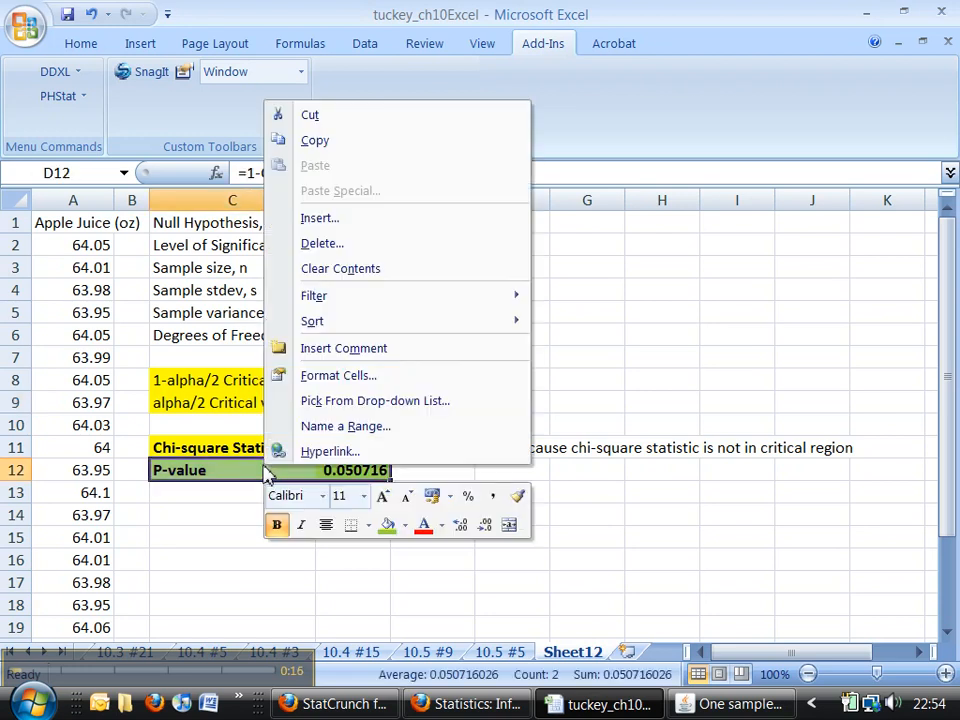
left_click(320, 218)
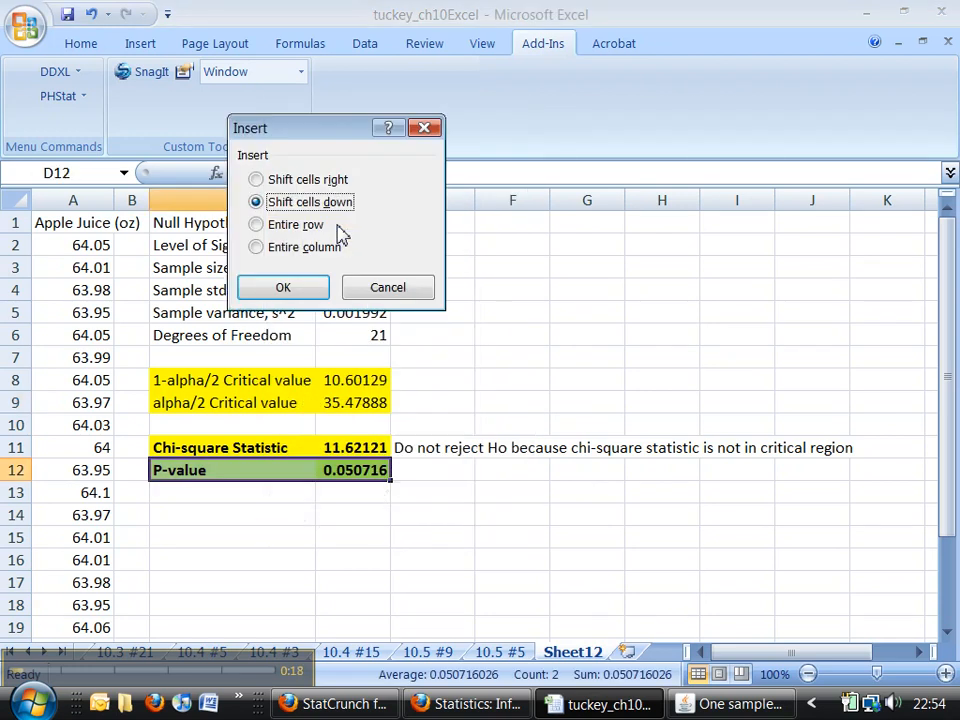
left_click(292, 286)
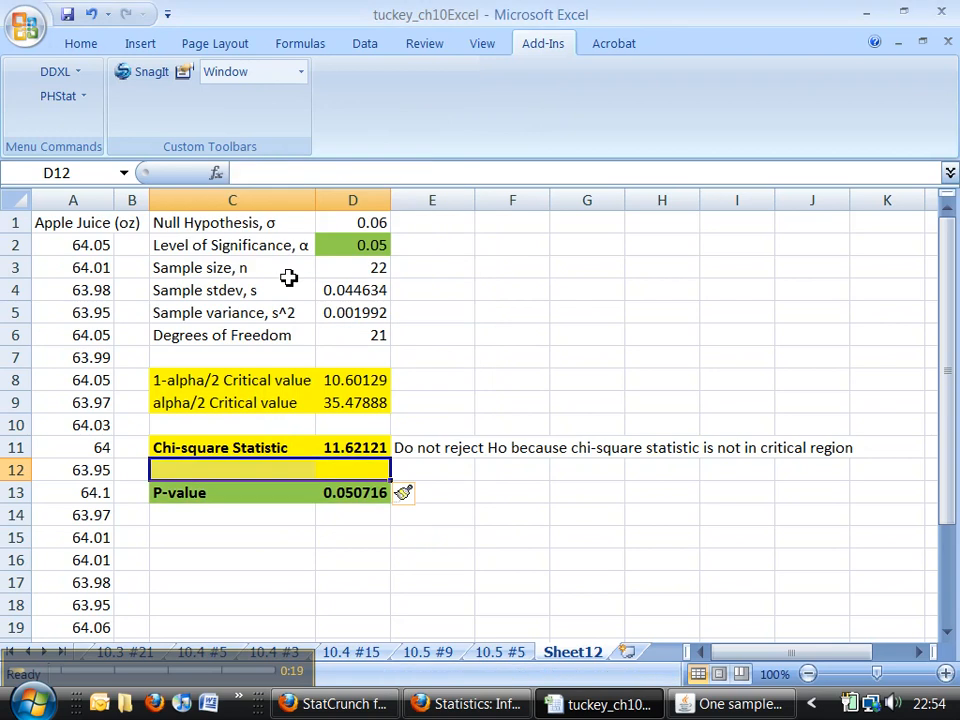
right_click(307, 479)
left_click(406, 240)
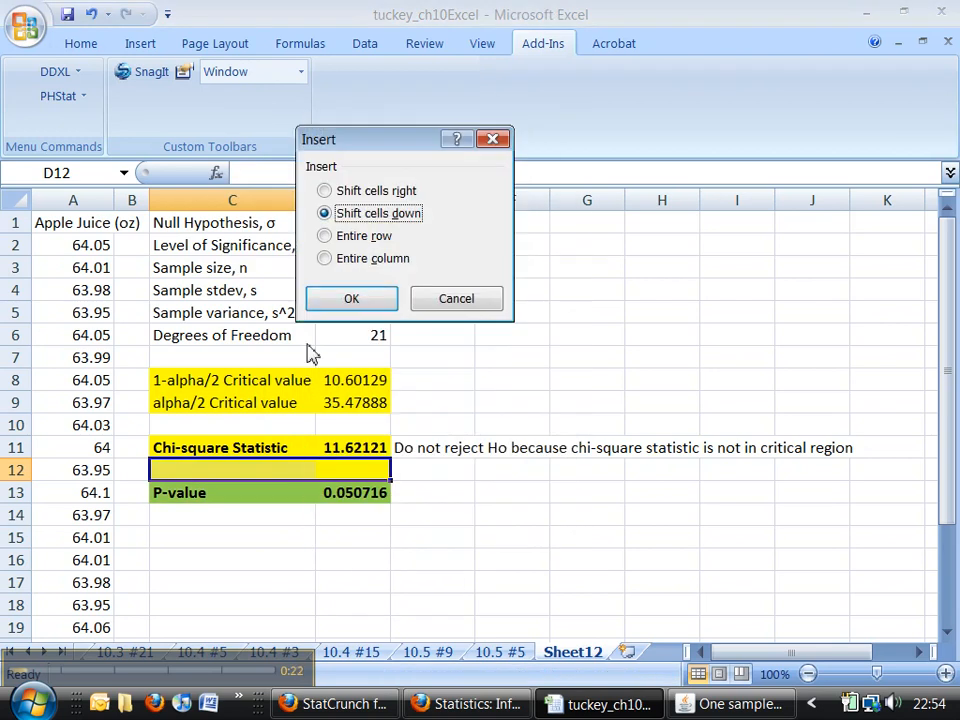
left_click(347, 298)
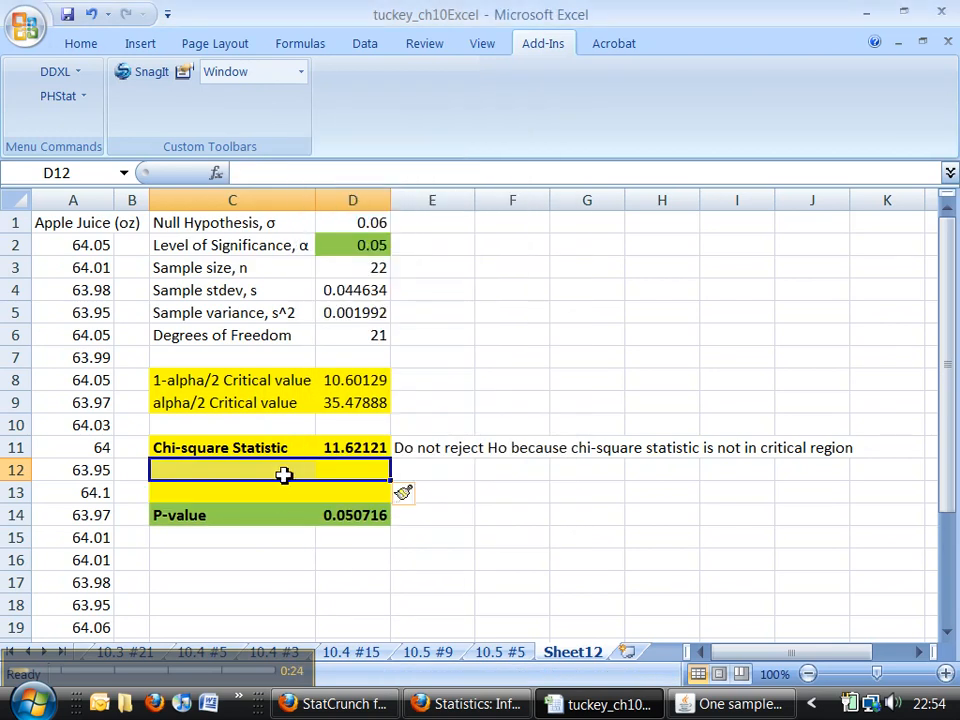
left_click_drag(285, 476, 326, 495)
right_click(326, 495)
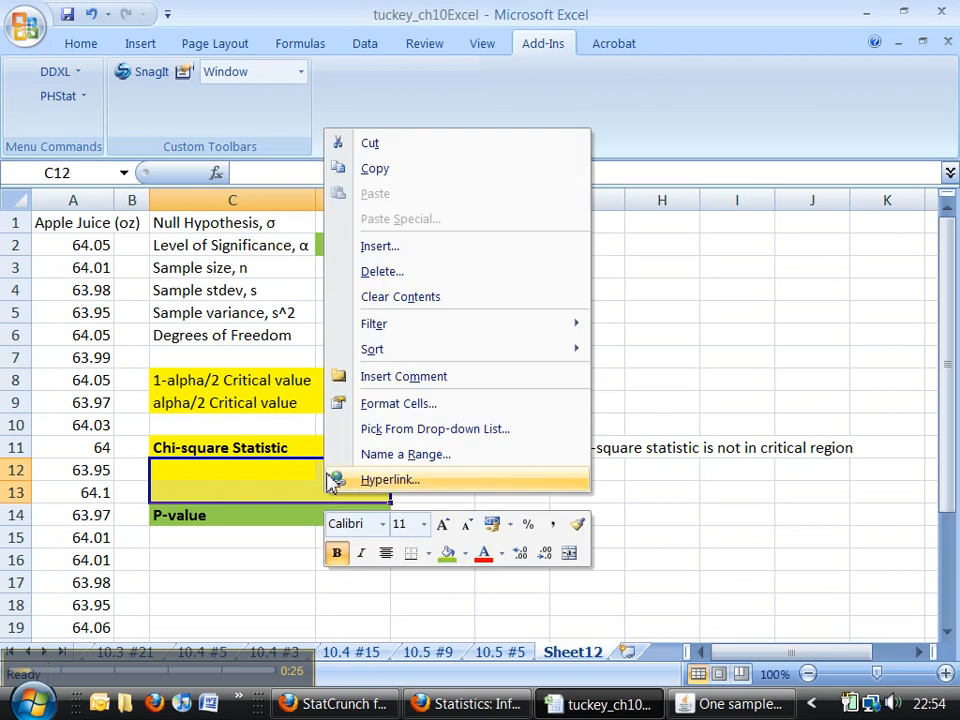
left_click(395, 247)
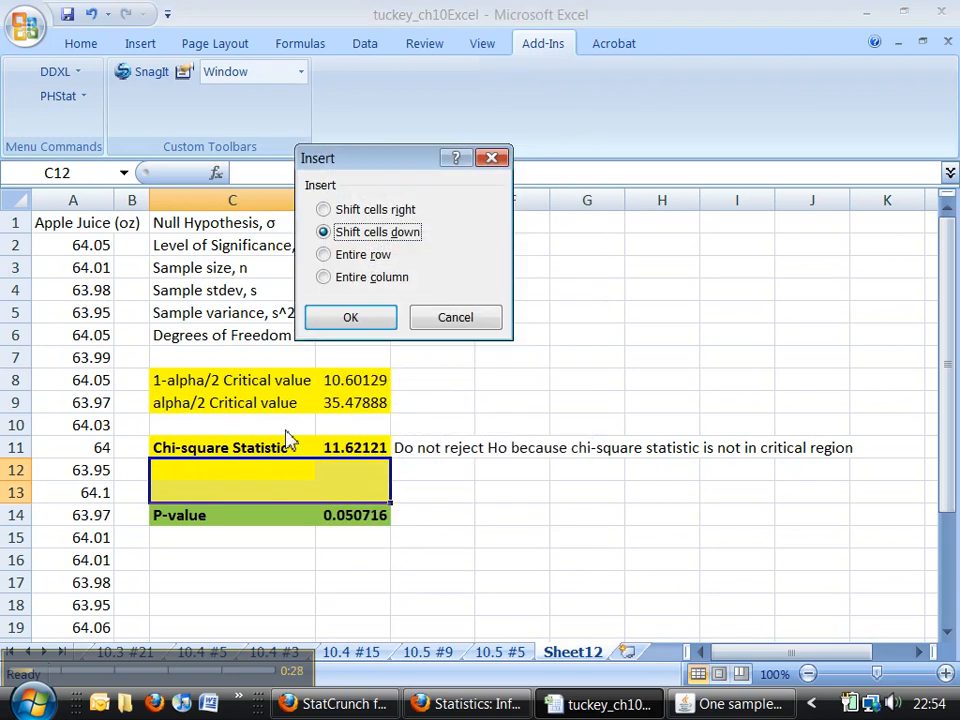
left_click(350, 320)
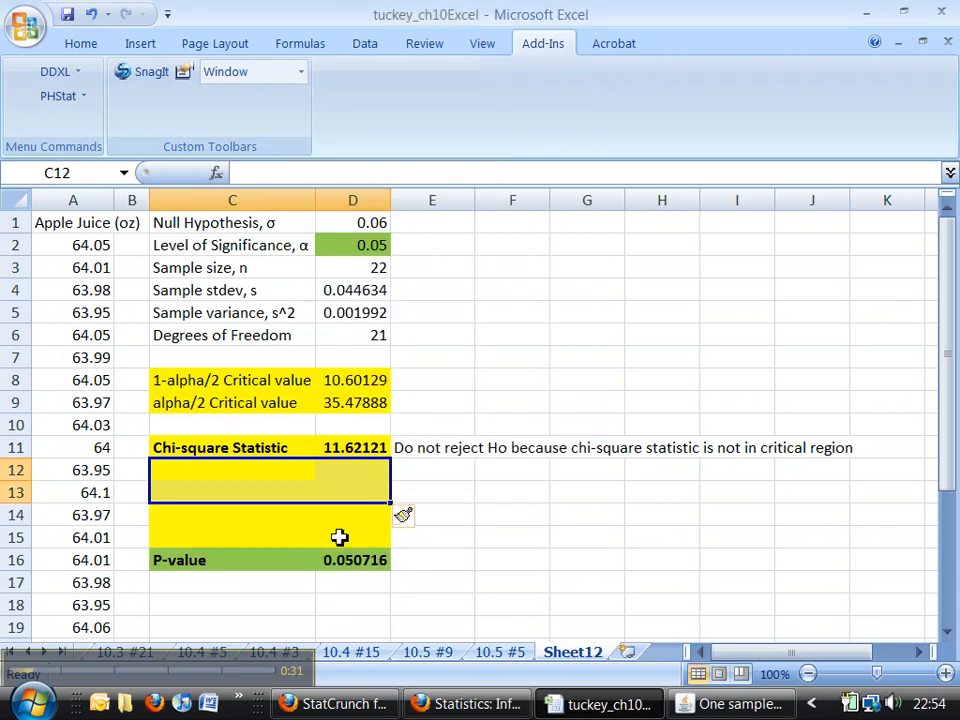
- Remove the yellow fill from the blank cells C12:D15
left_click_drag(343, 540, 292, 472)
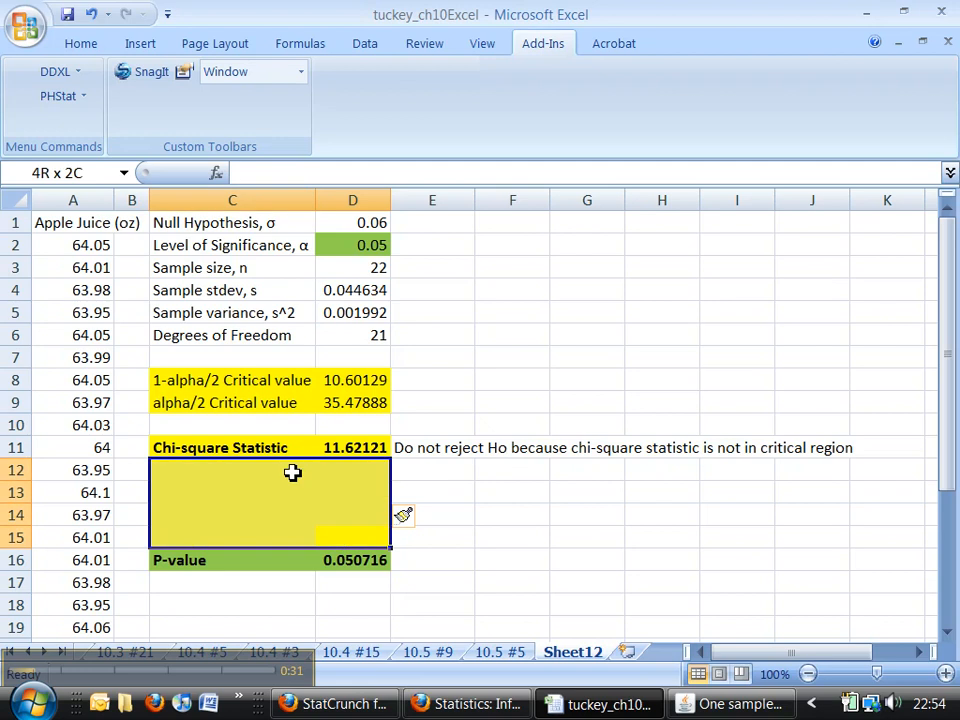
left_click(77, 43)
left_click(253, 117)
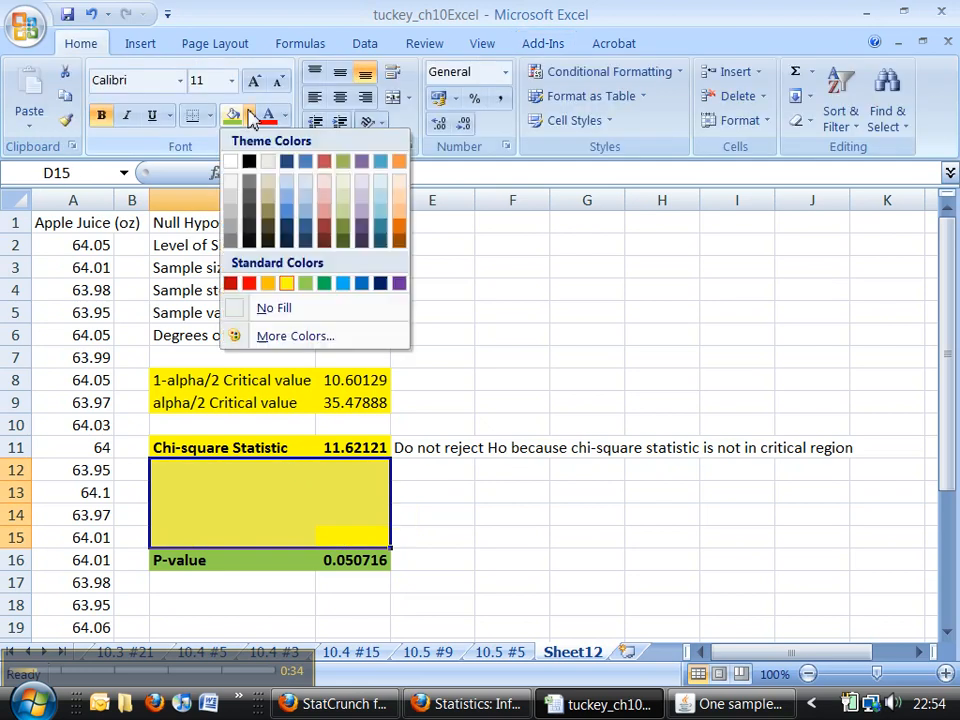
left_click(274, 306)
left_click(225, 491)
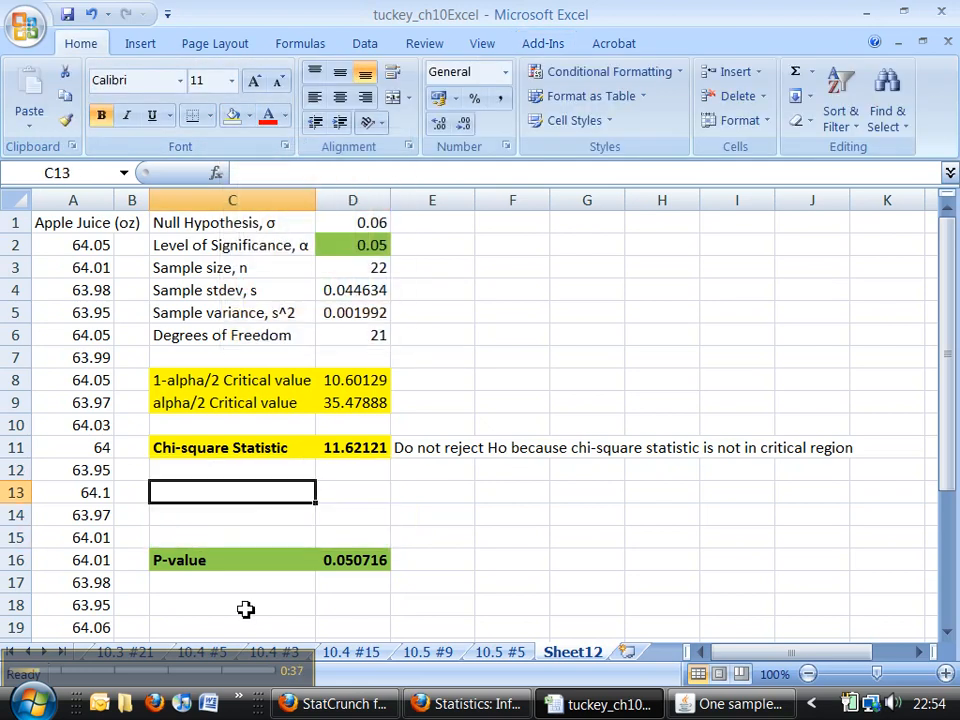
- Examine the TDIST, 1-T-Dist and p-value cells on sheet 10.3 #21 as a layout reference
left_click(150, 652)
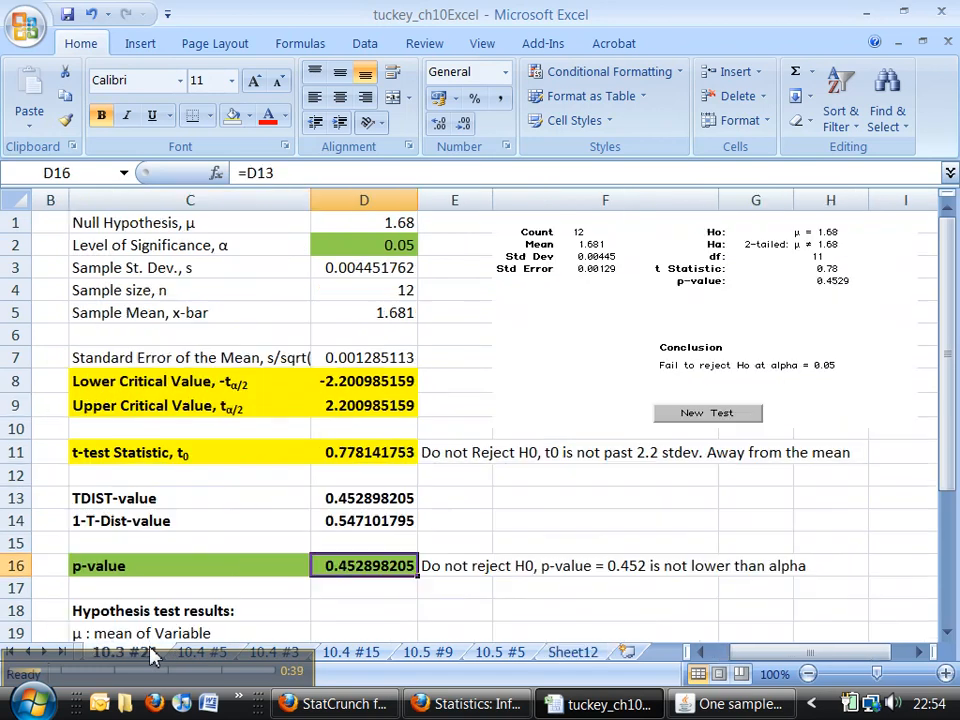
left_click_drag(334, 525, 283, 497)
left_click(270, 497)
left_click(342, 500)
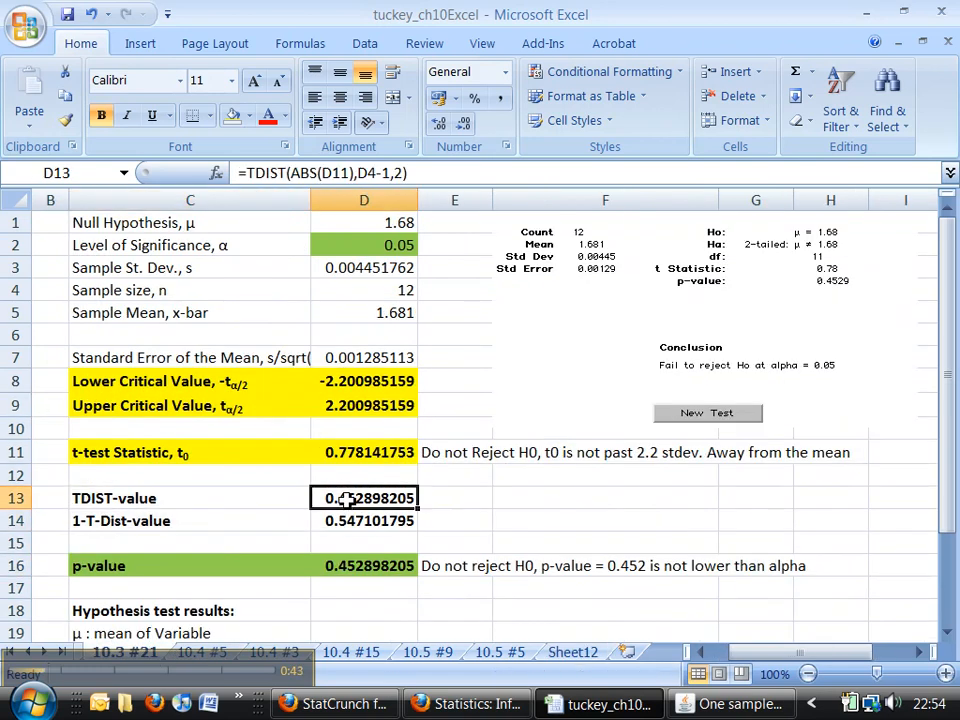
left_click_drag(305, 520, 338, 520)
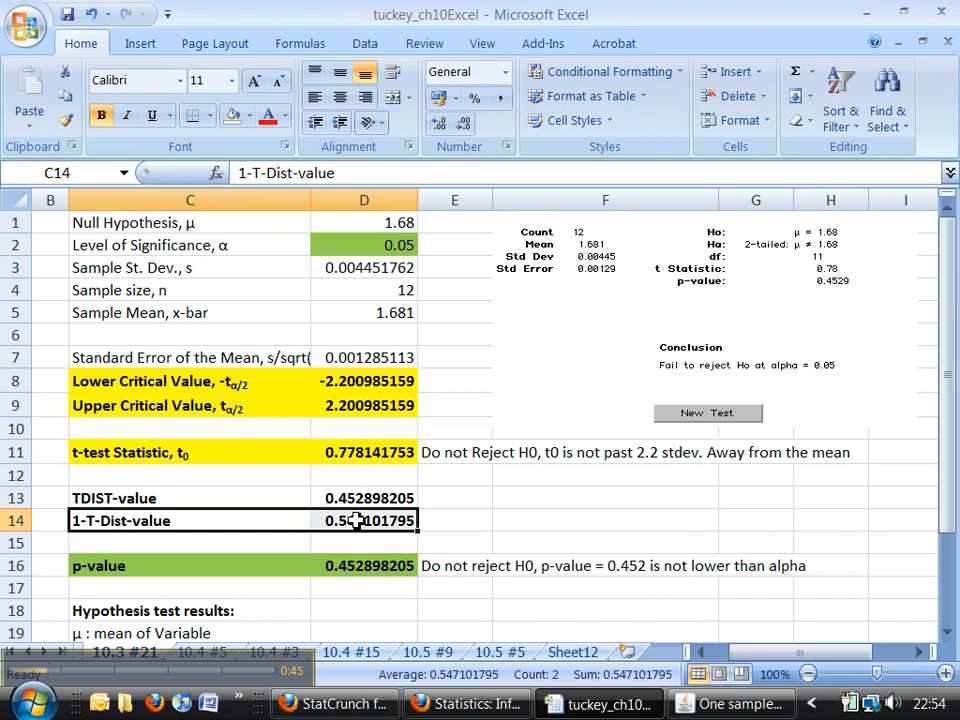
left_click(336, 566)
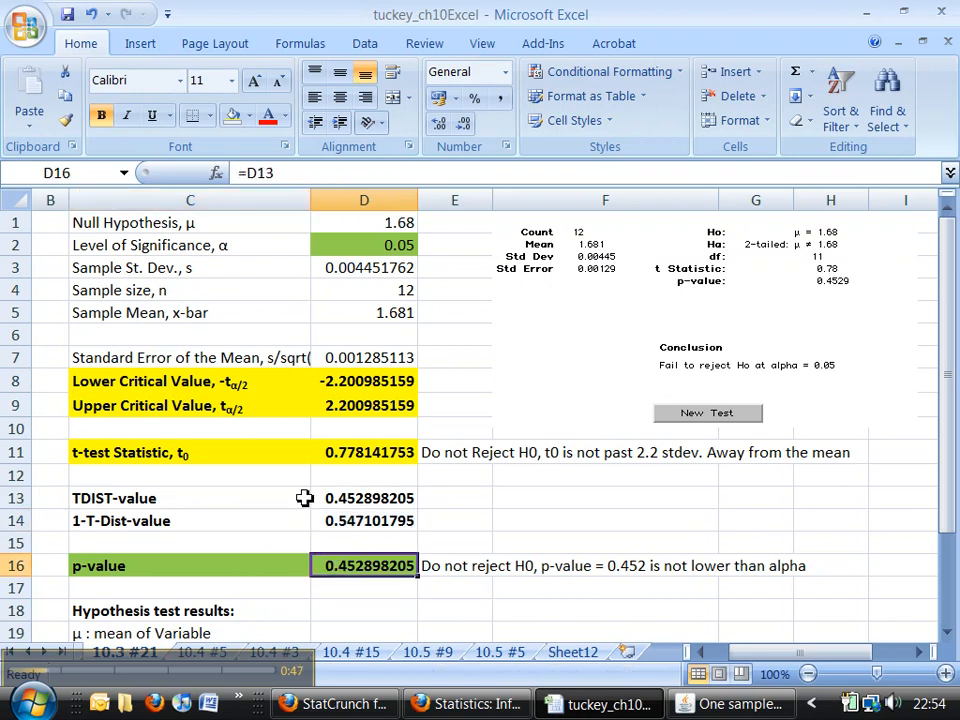
- Return to Sheet12 and rename the sheet as 10.5 #15
left_click(524, 653)
left_click(588, 654)
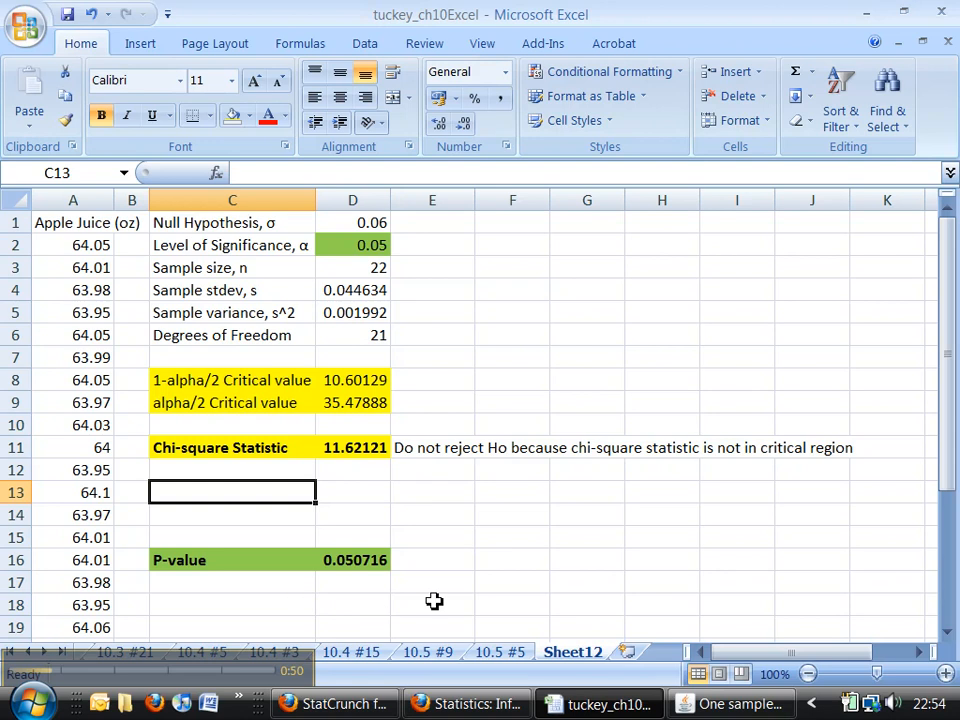
left_click(575, 641)
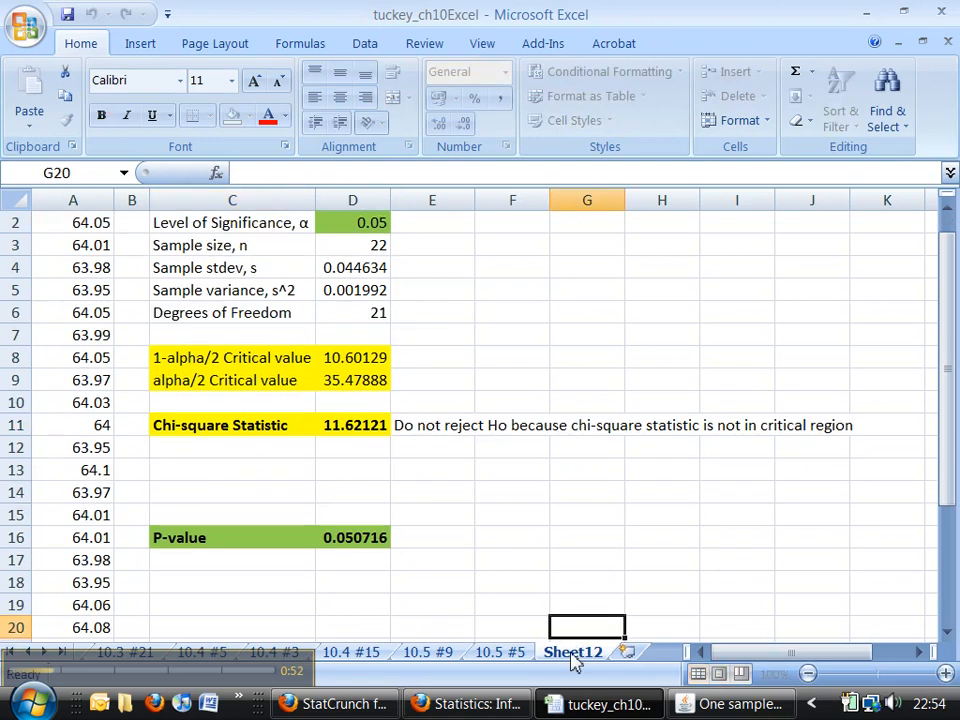
double_click(574, 652)
type("10.5 #")
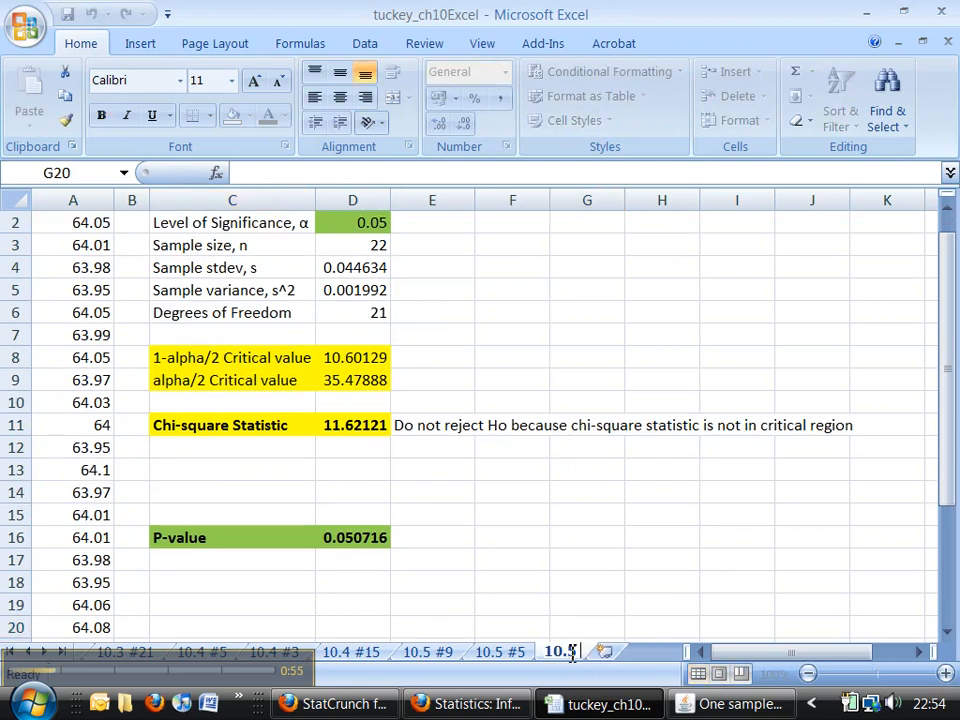
type("15")
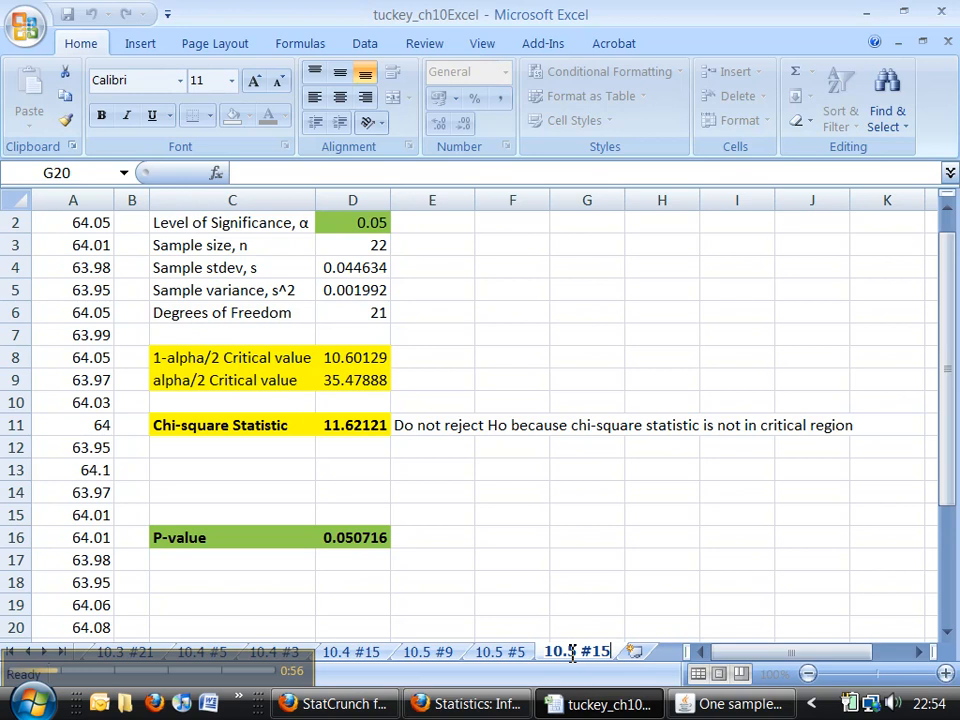
left_click(501, 598)
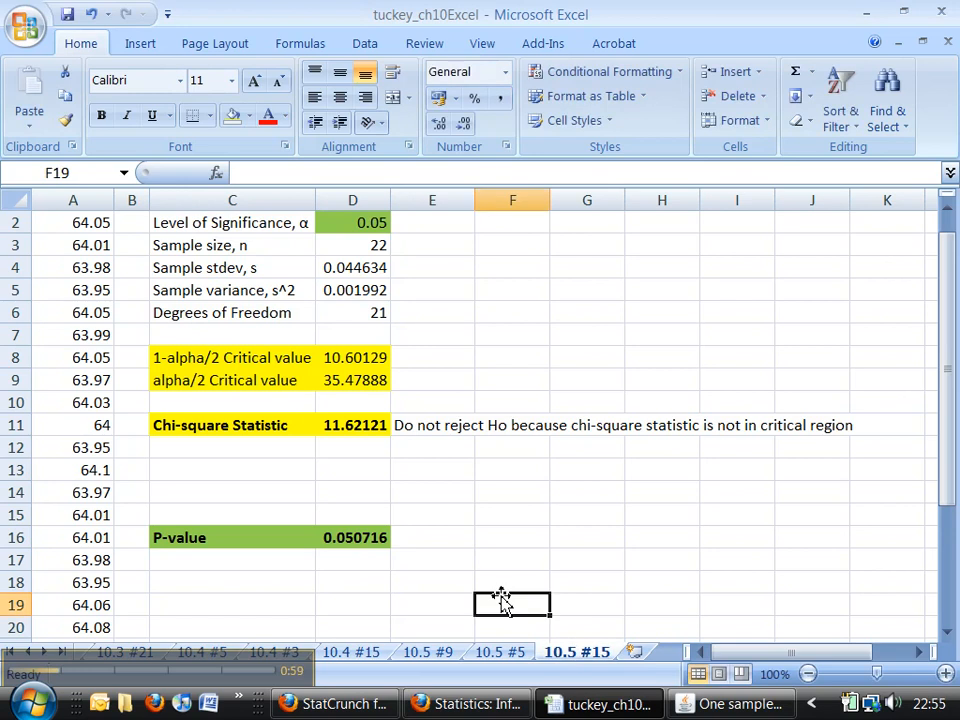
- Label cell C13 "ChiDIST value" and cell C14 "1-chidist"
left_click(298, 475)
type("C")
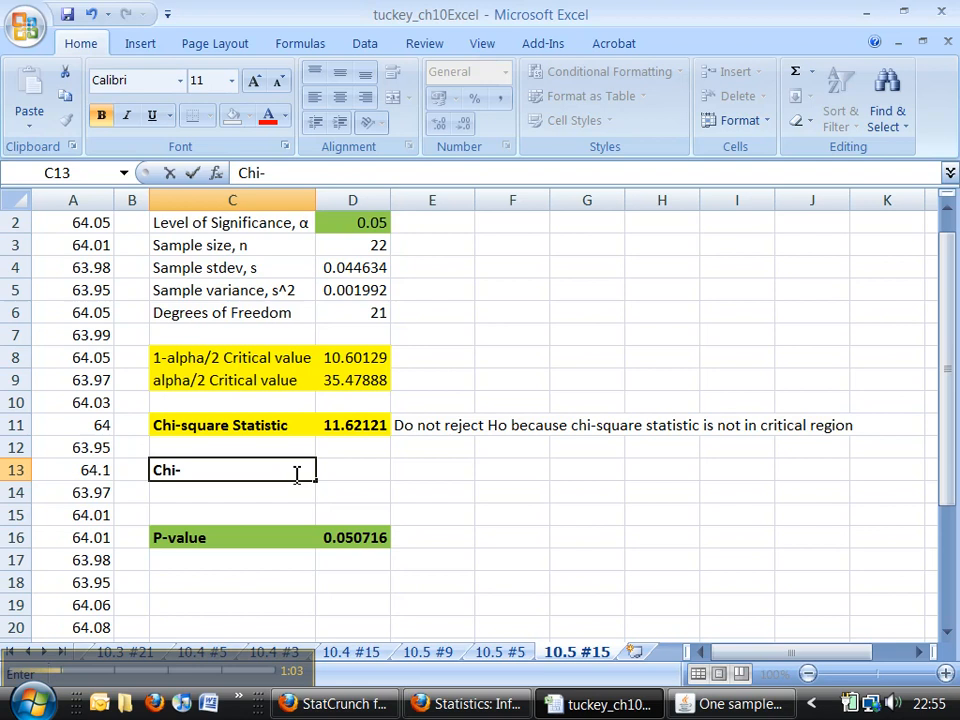
type("hiDIST value")
key("Return")
type("1-")
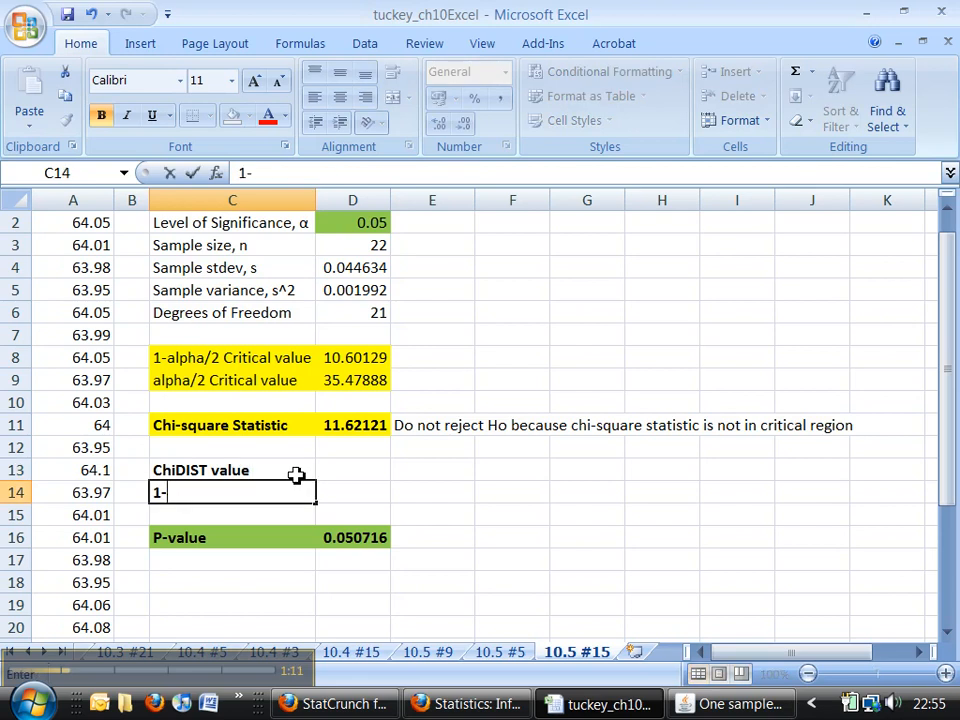
type("chidsit")
key("Tab")
key("Up")
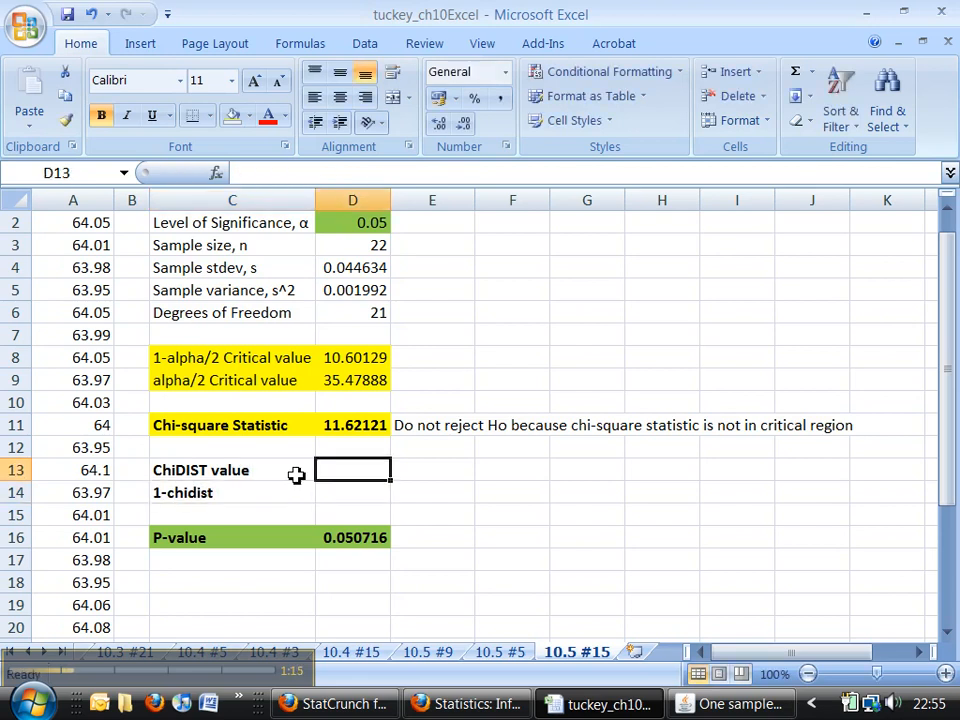
- Enter =chidist(D11,D6) in D13 using the chi-square statistic and the degrees of freedom
type("=")
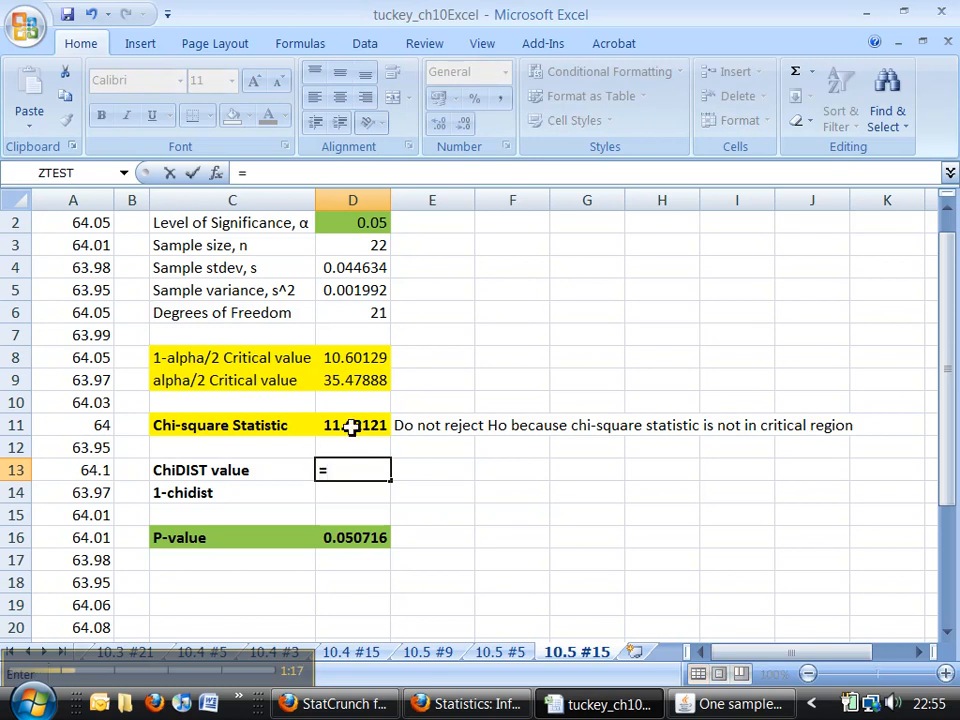
type("chi")
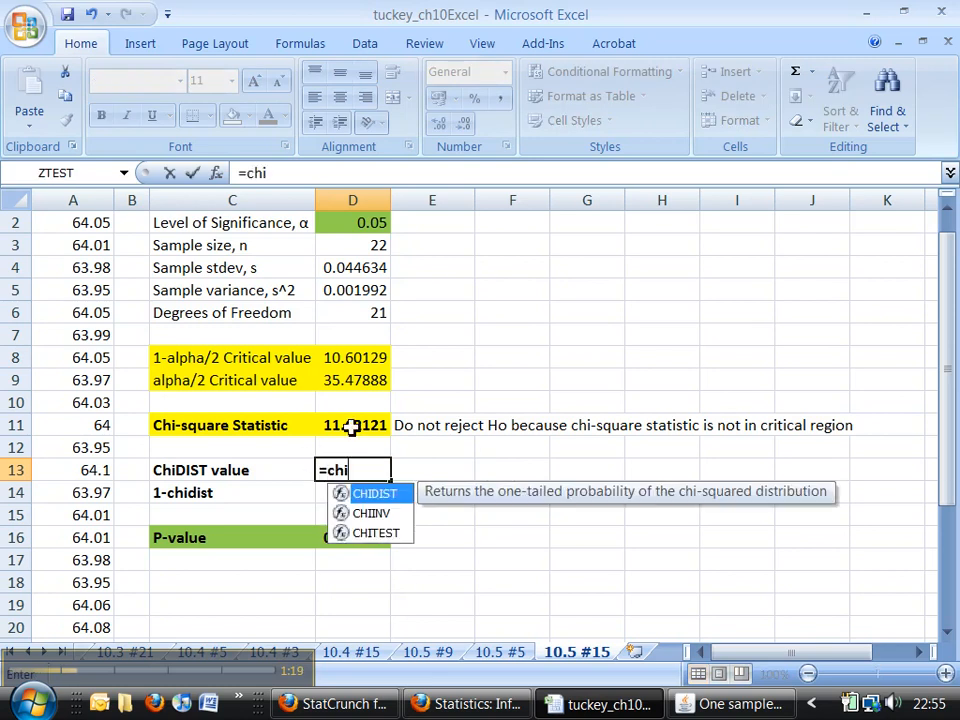
type("dist")
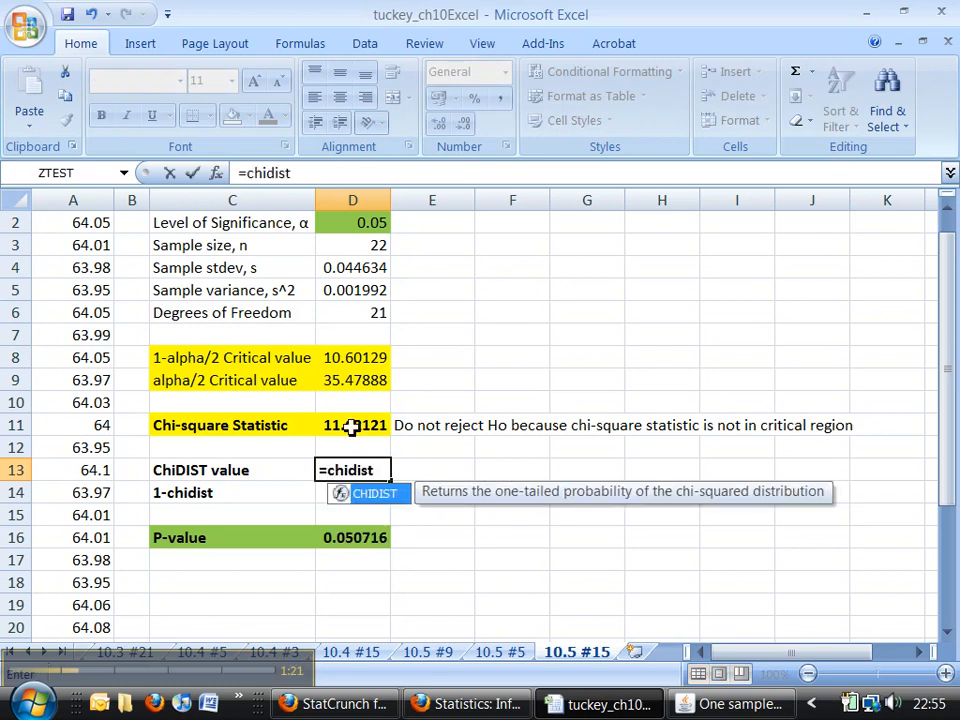
type("(")
left_click(355, 428)
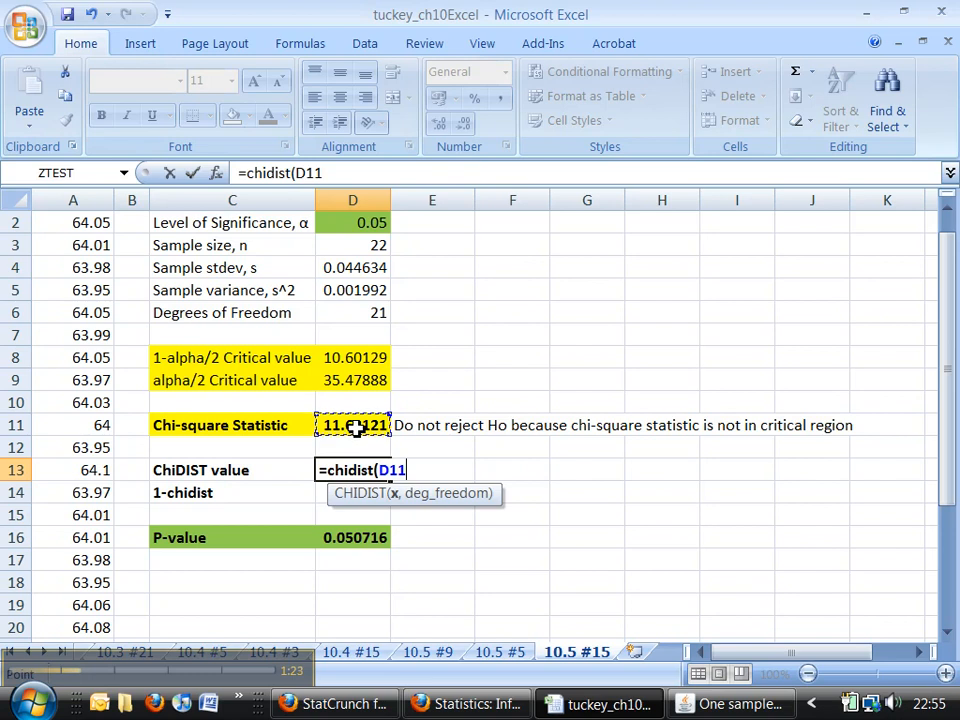
type(",")
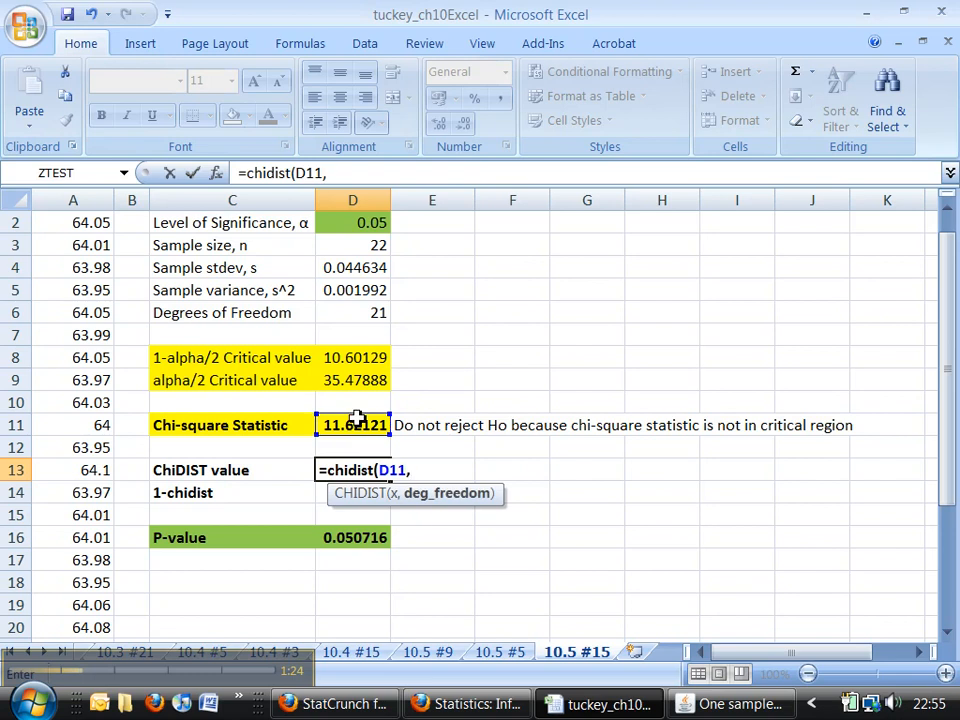
left_click(369, 316)
type(")")
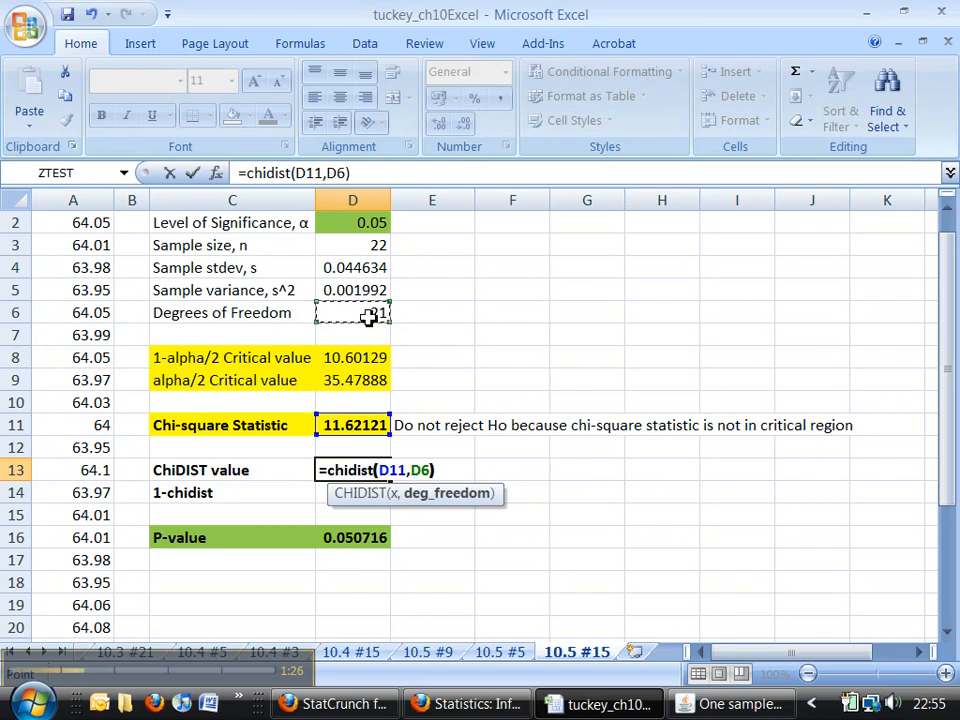
key("Return")
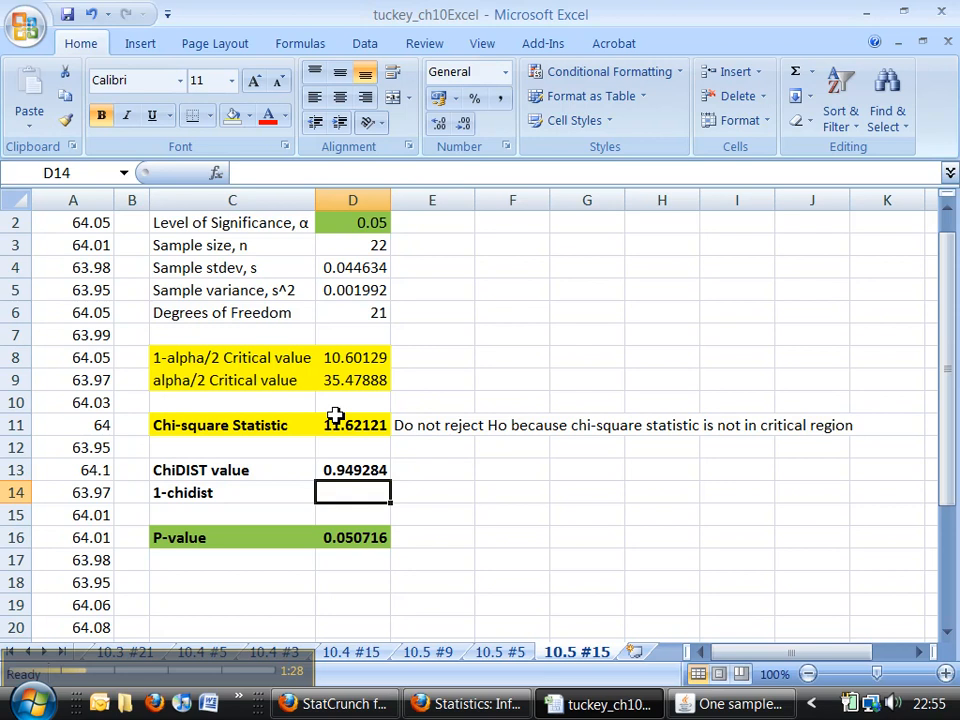
- Enter =1-CHIDIST(D11,D6) in D14 beside the 1-chidist label
type("=1")
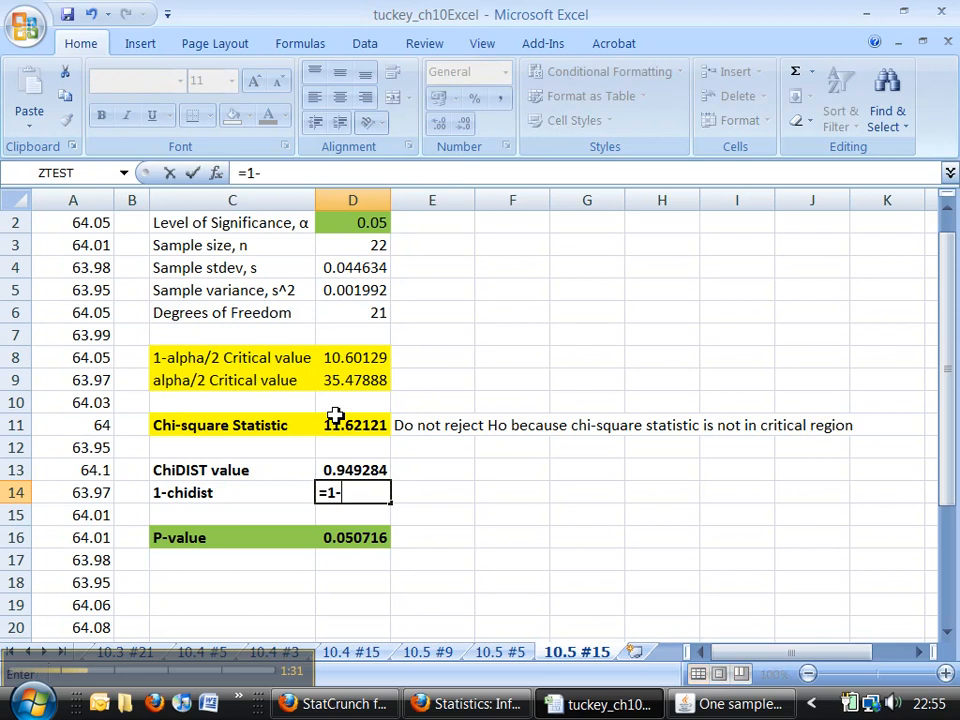
type("-chid")
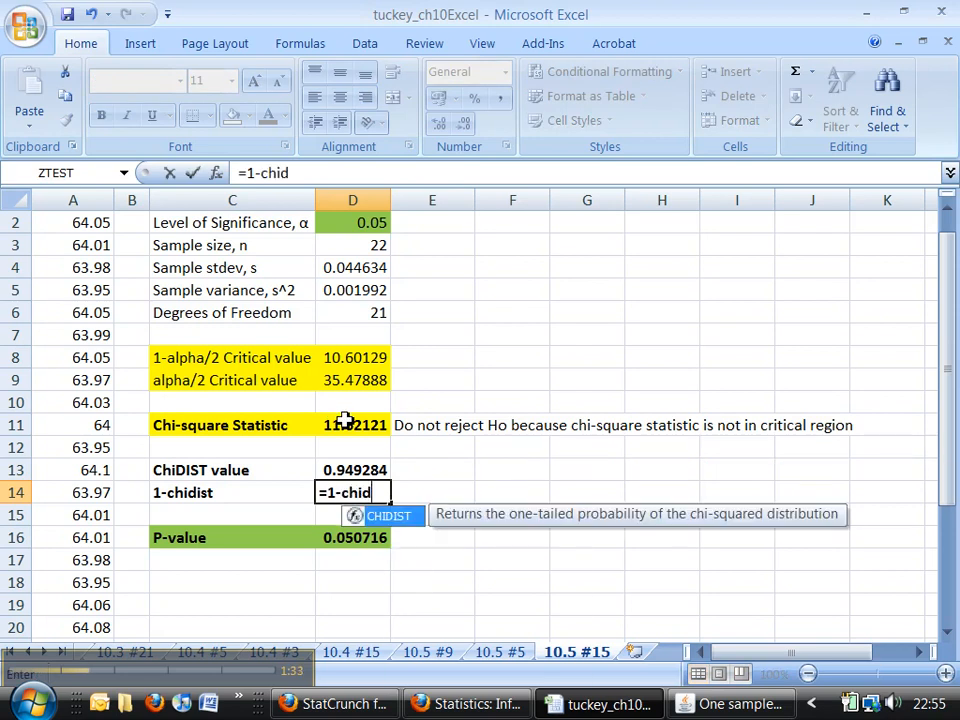
type("is")
double_click(388, 516)
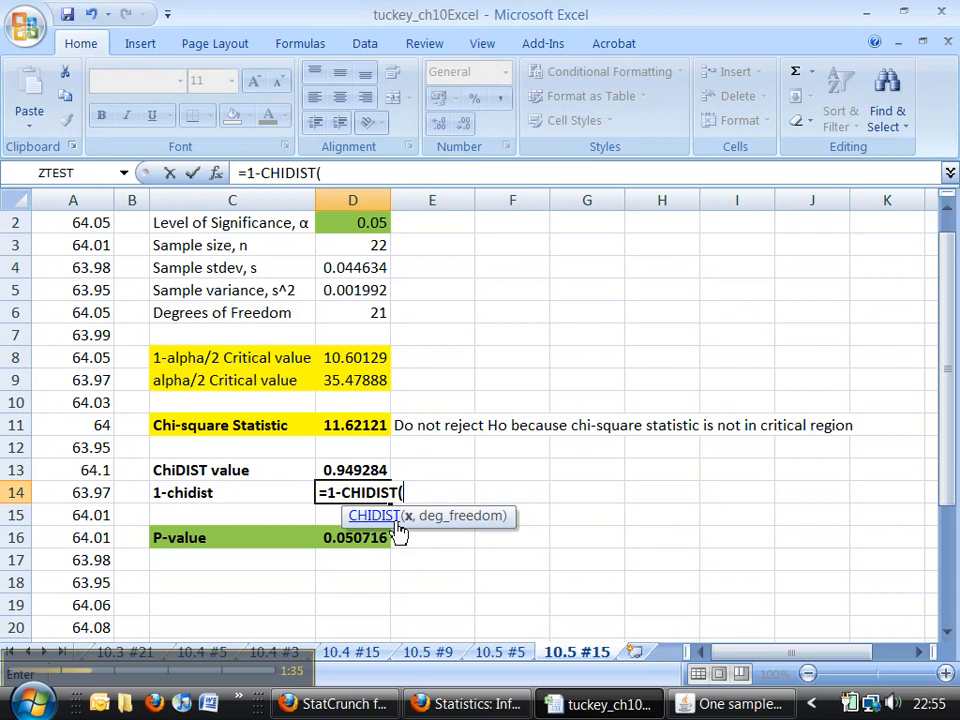
left_click(347, 425)
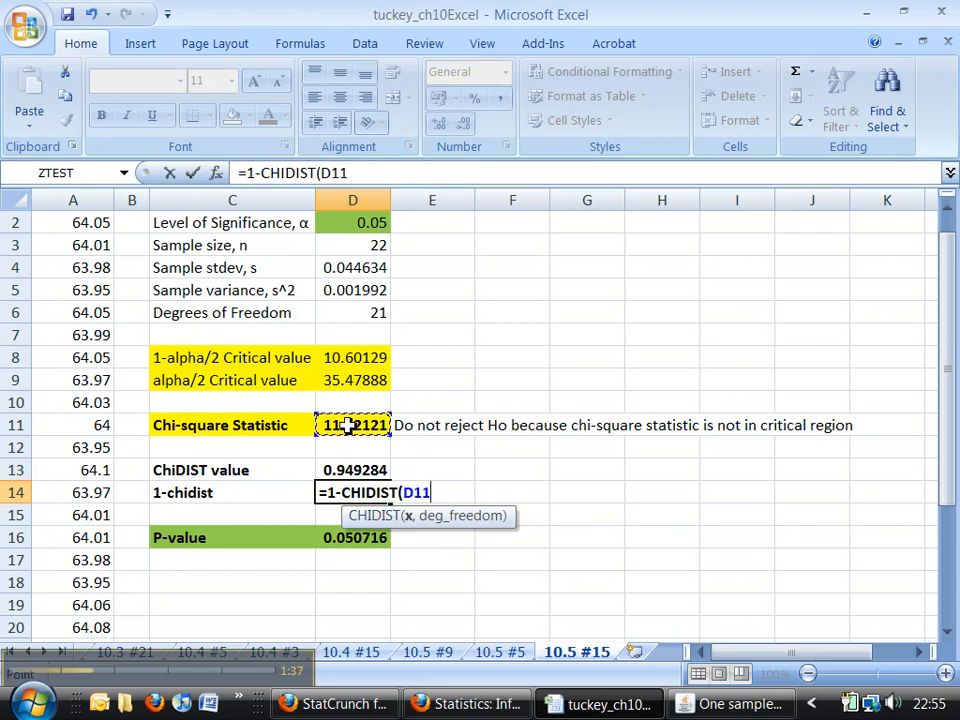
type(",")
left_click(364, 312)
type(")")
key("Return")
left_click(349, 495)
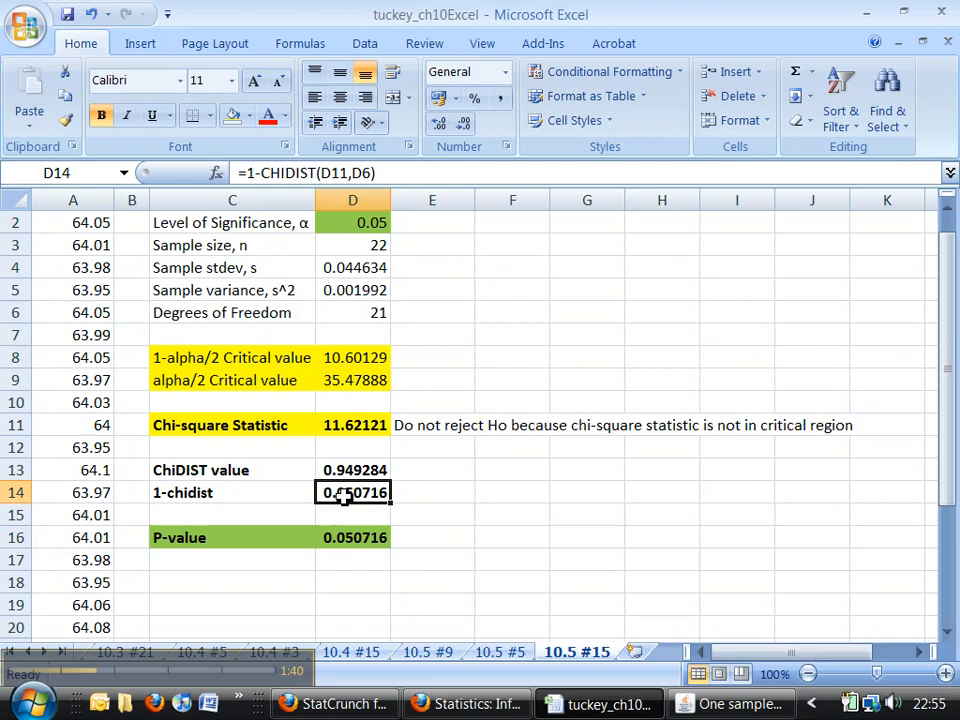
- Change the P-value formula in D16 to =2*CHIDIST(D11,D6)
left_click(348, 537)
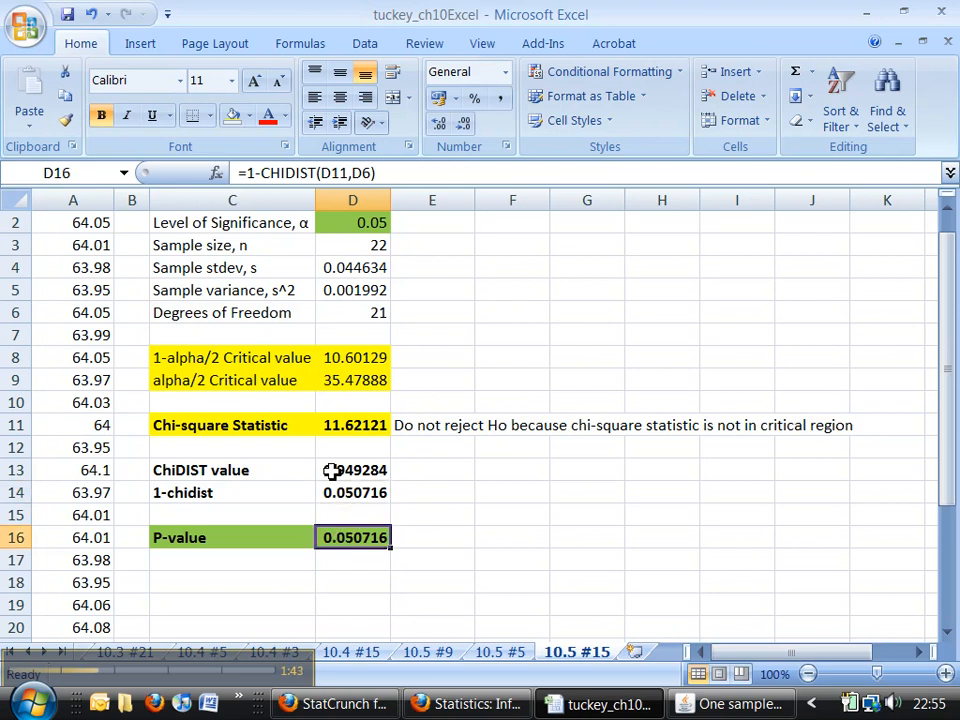
left_click_drag(263, 176, 241, 173)
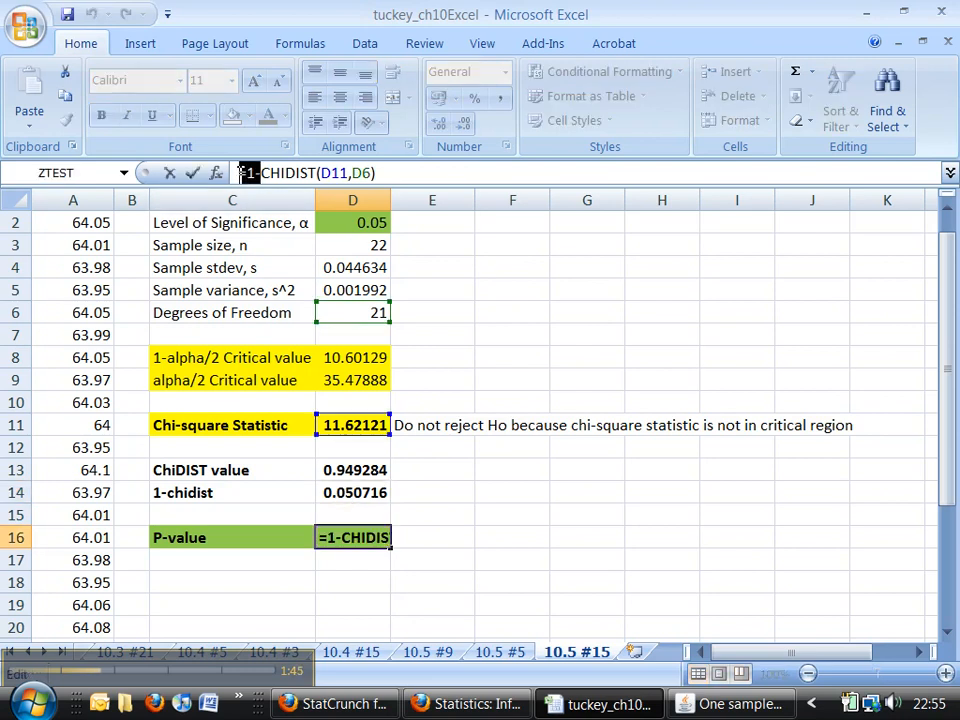
key("Delete")
type("2*")
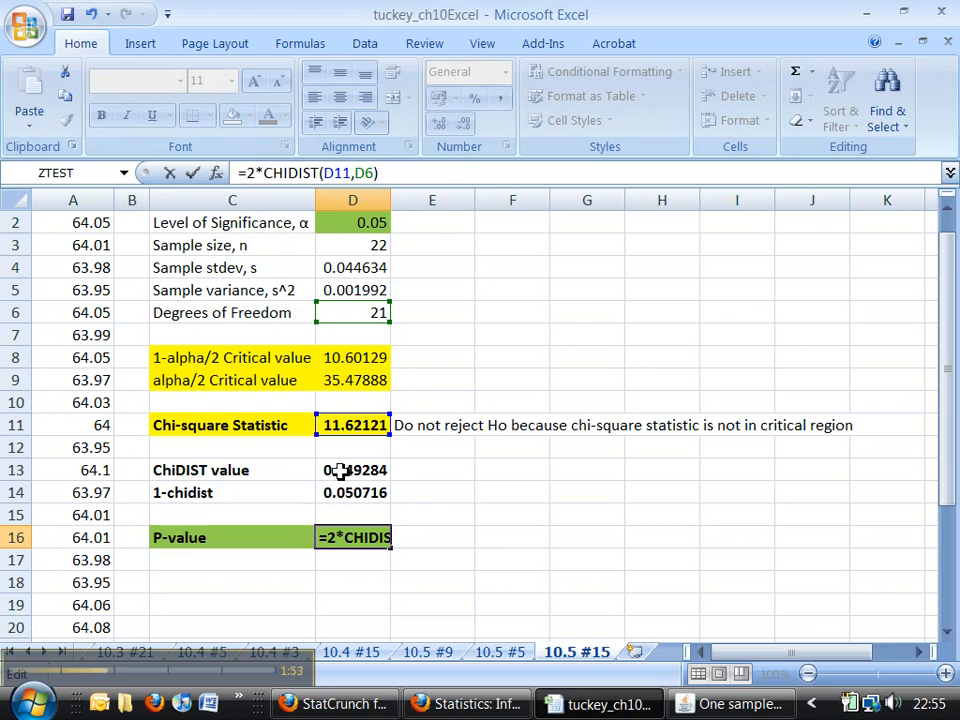
key("Return")
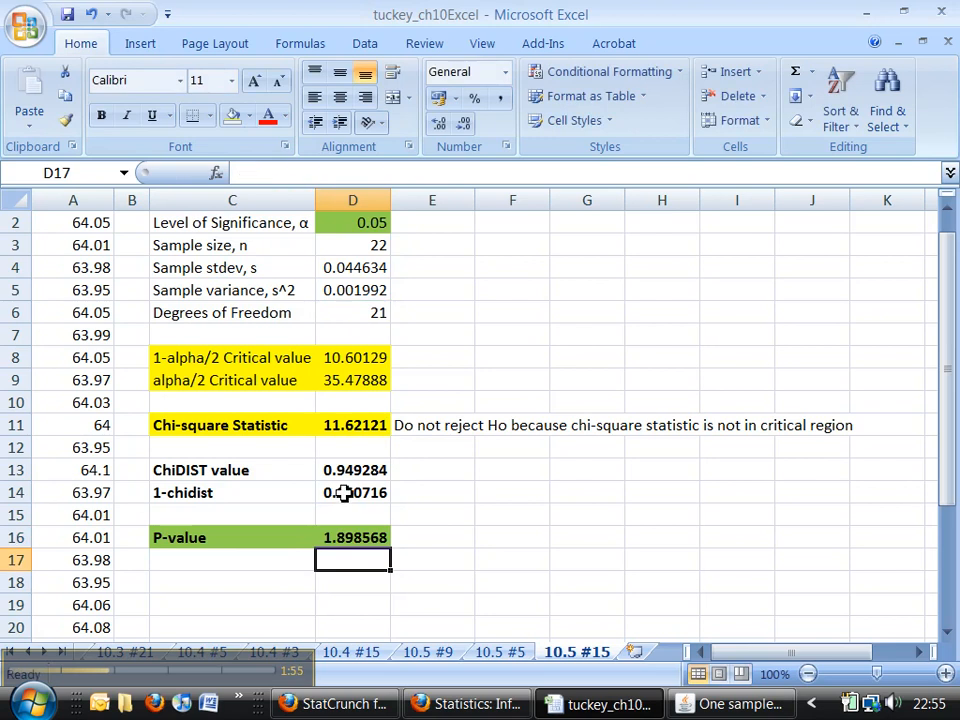
double_click(343, 492)
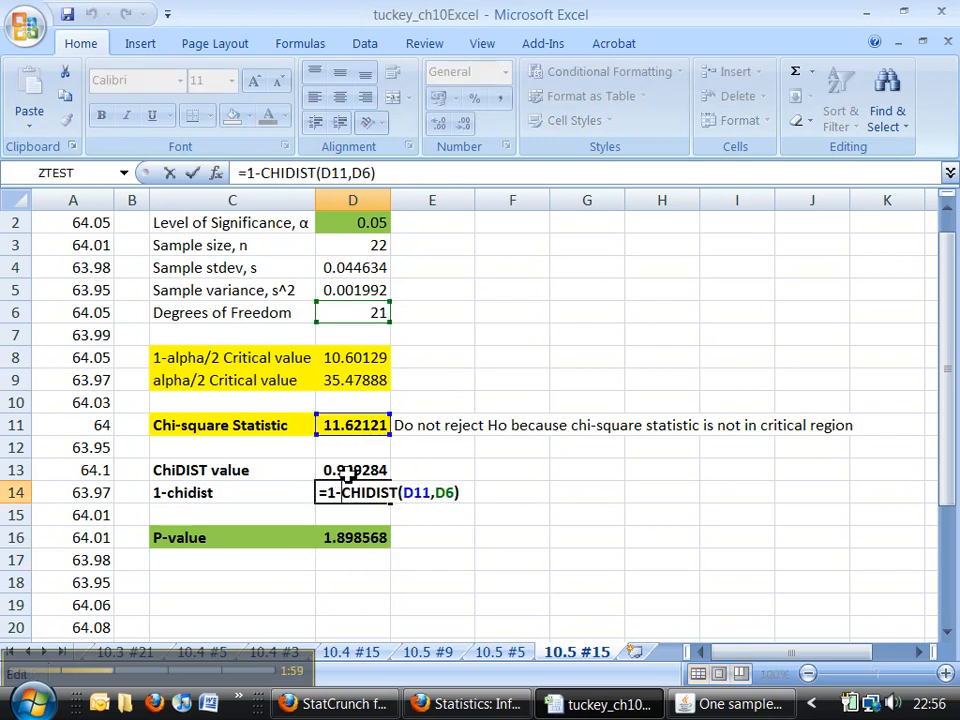
left_click(346, 474)
key("BackSpace")
key("BackSpace")
key("BackSpace")
key("Return")
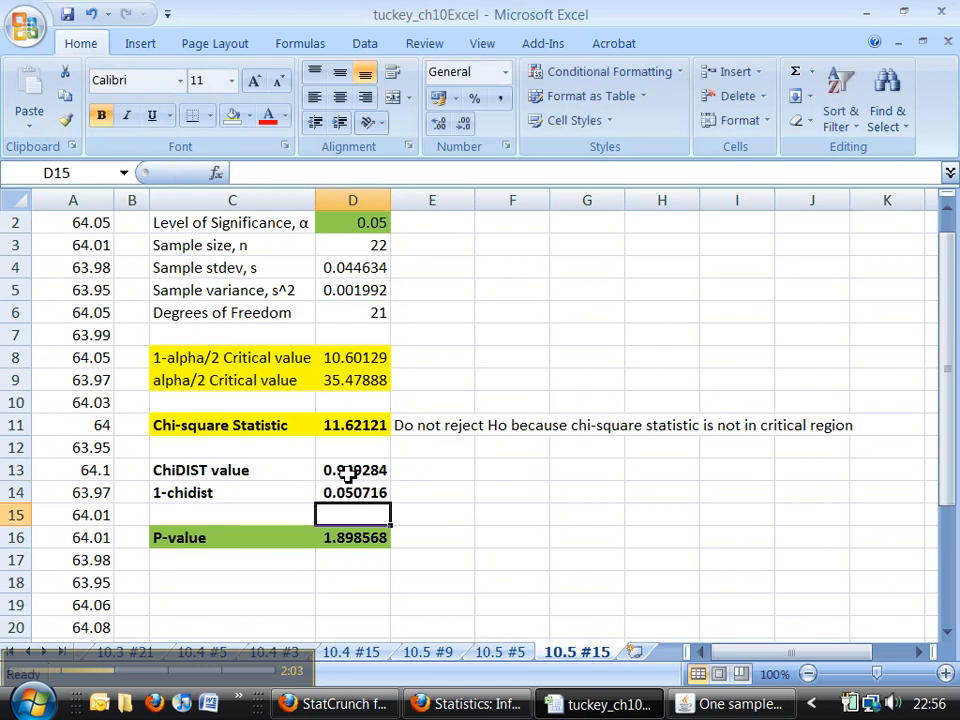
- Replace the CHIDIST function in the P-value formula with a reference to the 1-chidist cell, giving =2*D14 in D16
left_click(346, 474)
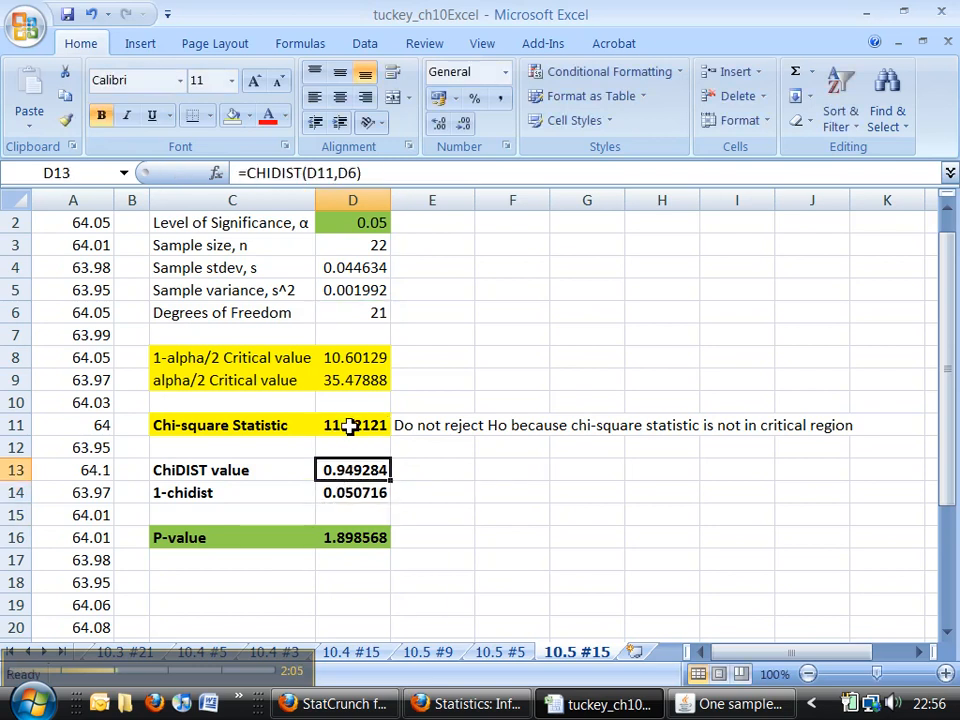
left_click_drag(330, 468, 336, 497)
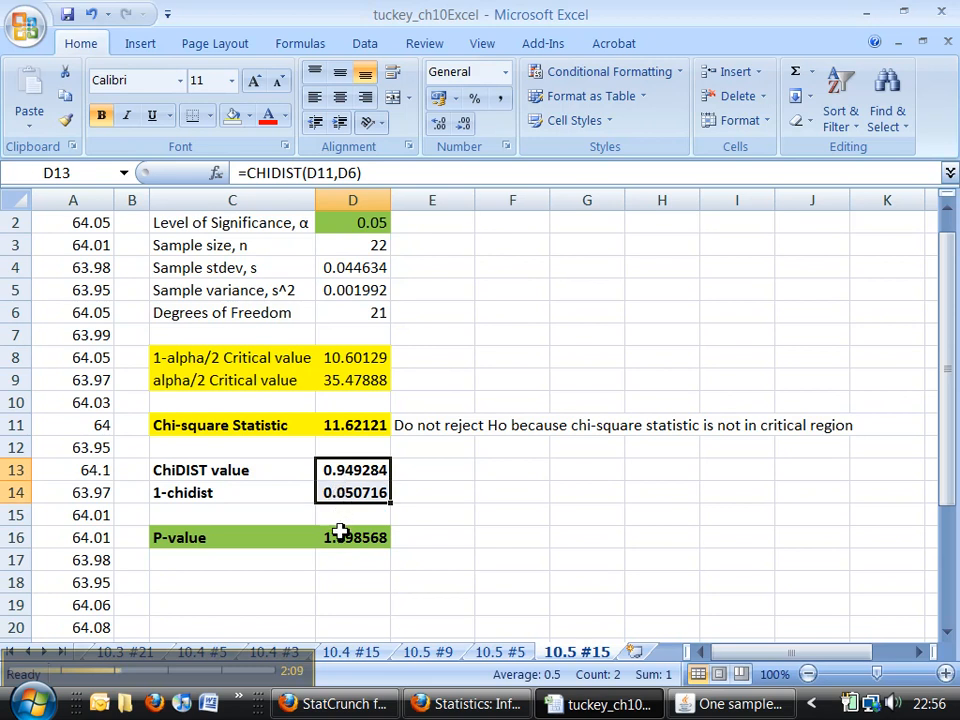
left_click(343, 533)
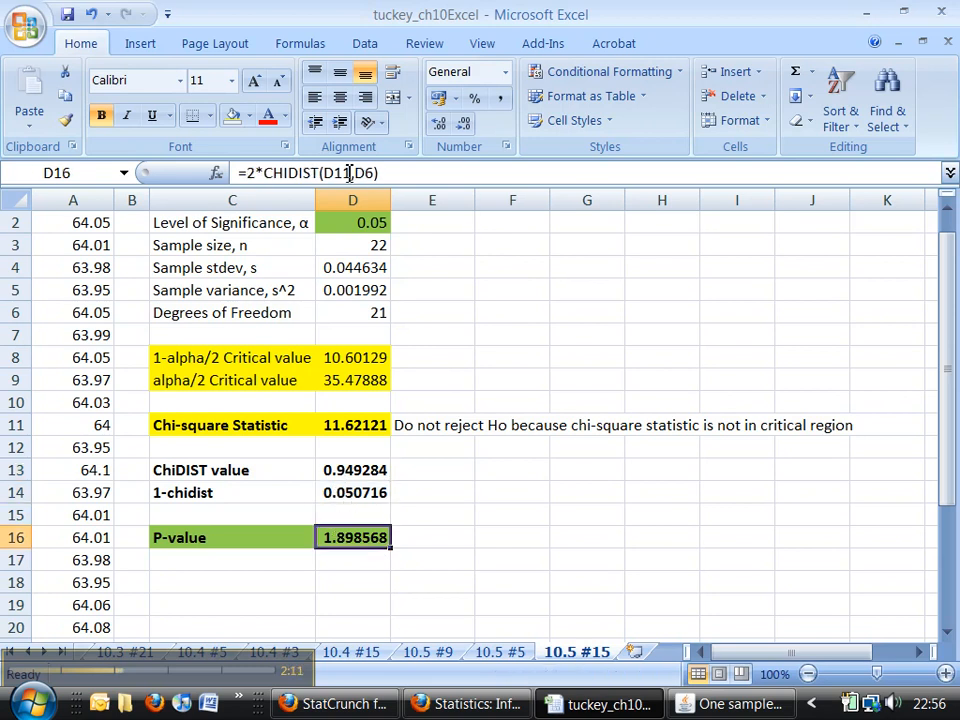
left_click_drag(391, 173, 258, 173)
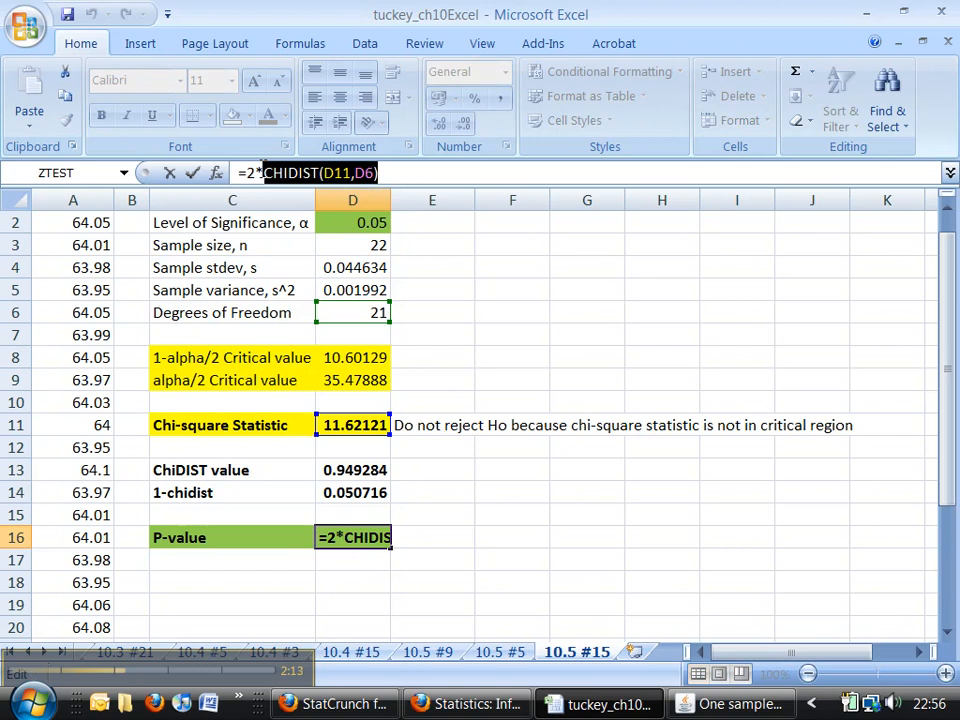
key("BackSpace")
left_click(350, 492)
key("Return")
left_click(350, 538)
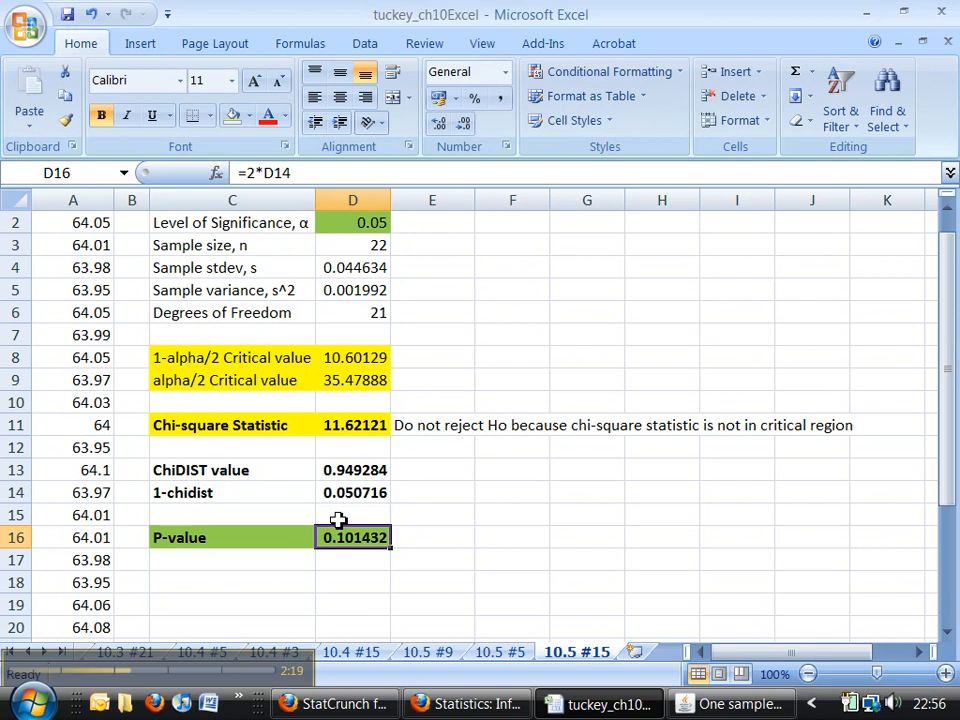
- Review the cells for the chi-square statistic, the ChiDIST value, 1-chidist and the P-value
left_click(357, 470)
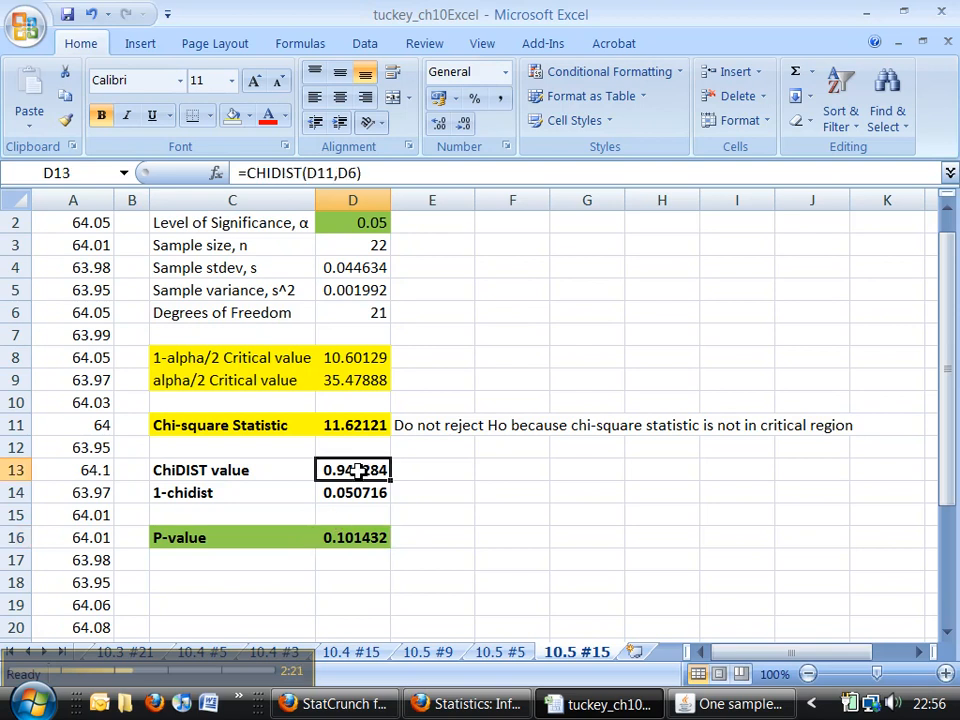
left_click(355, 422)
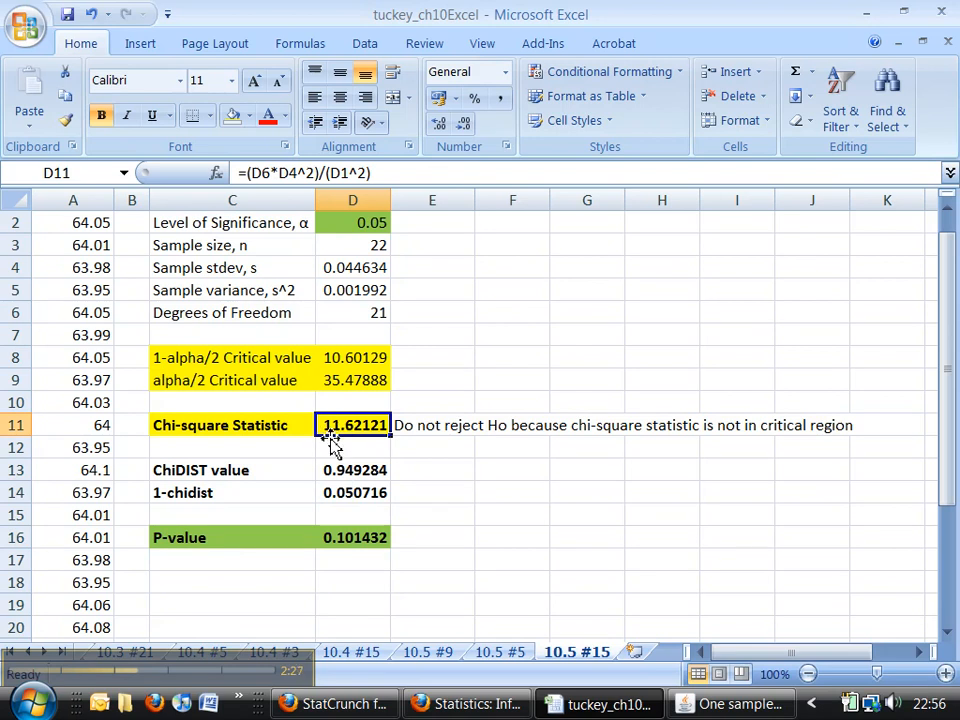
left_click(336, 472)
left_click(343, 495)
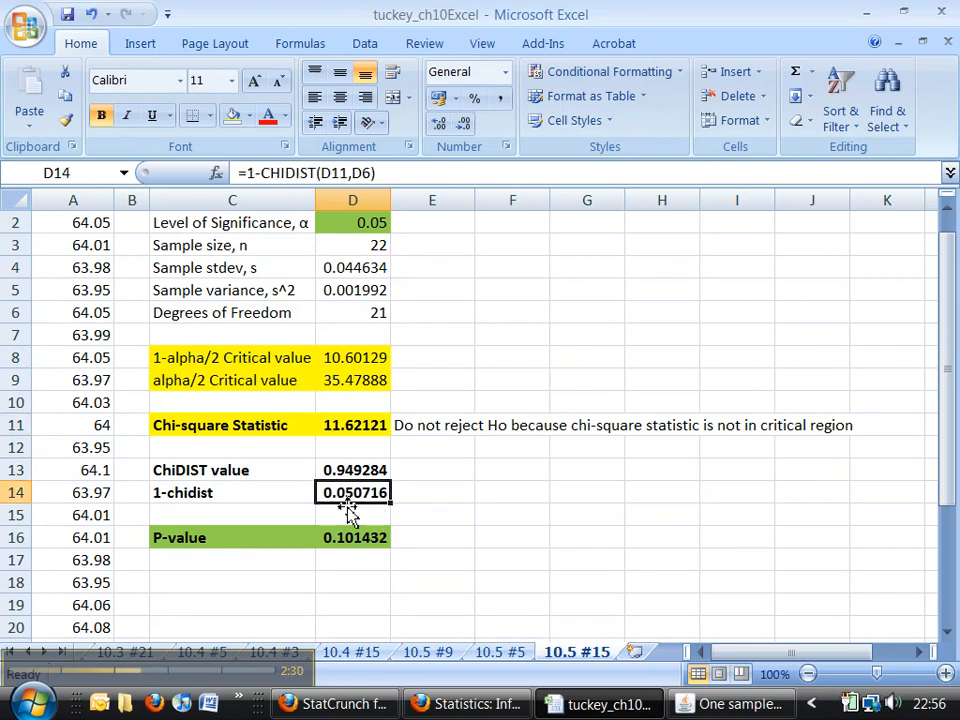
left_click(354, 540)
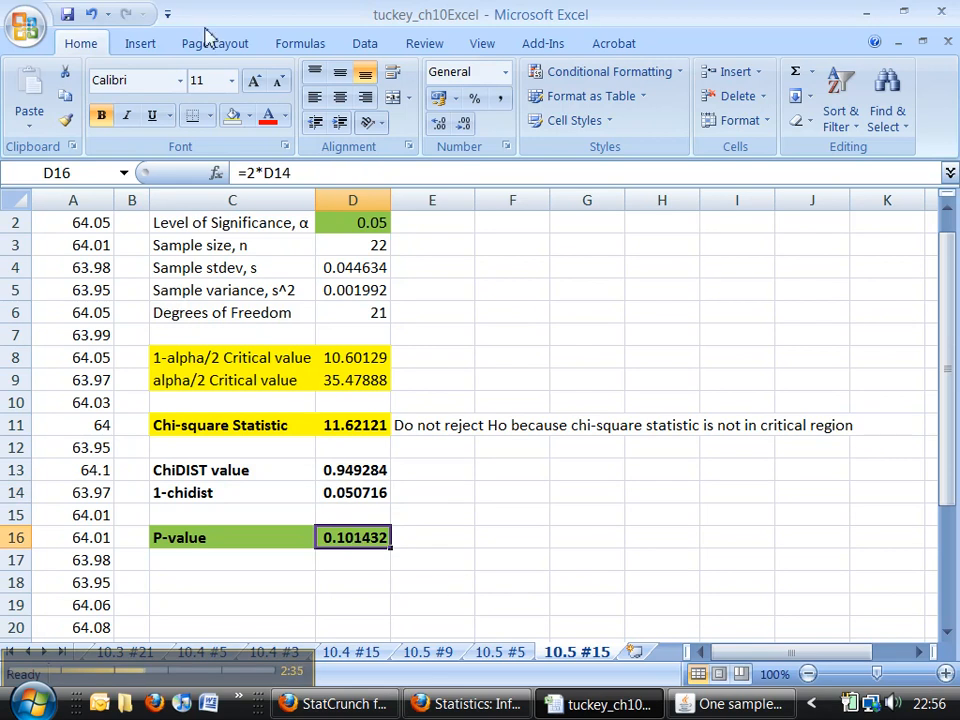
scroll(161, 266, "up", 1)
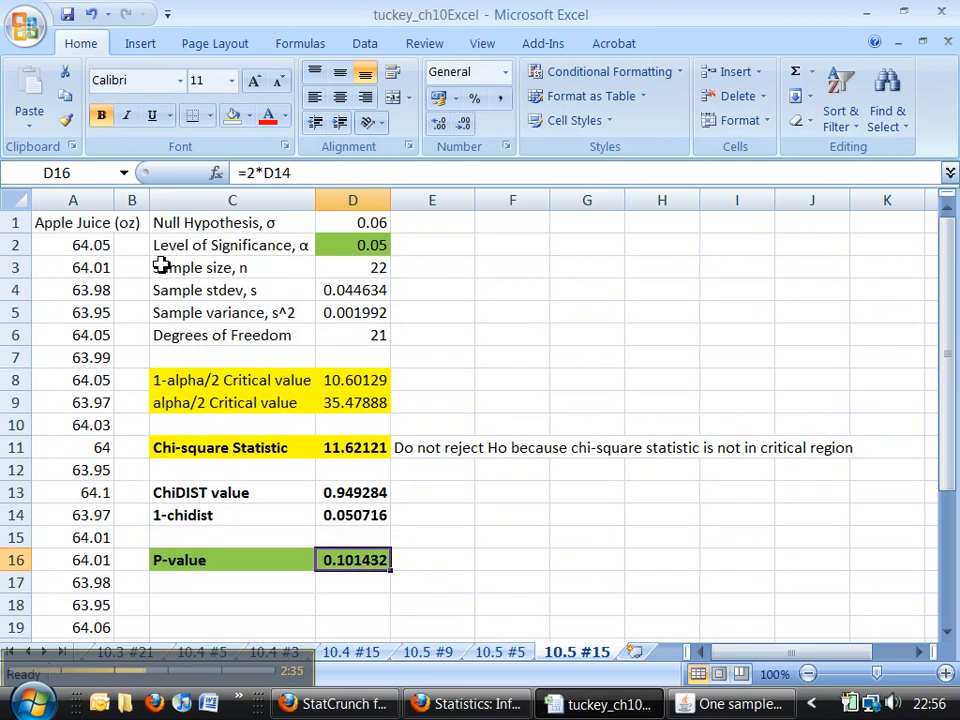
- Insert blank cells above the Level of Significance entry in C2:D2, shifting the existing cells down
left_click(66, 203)
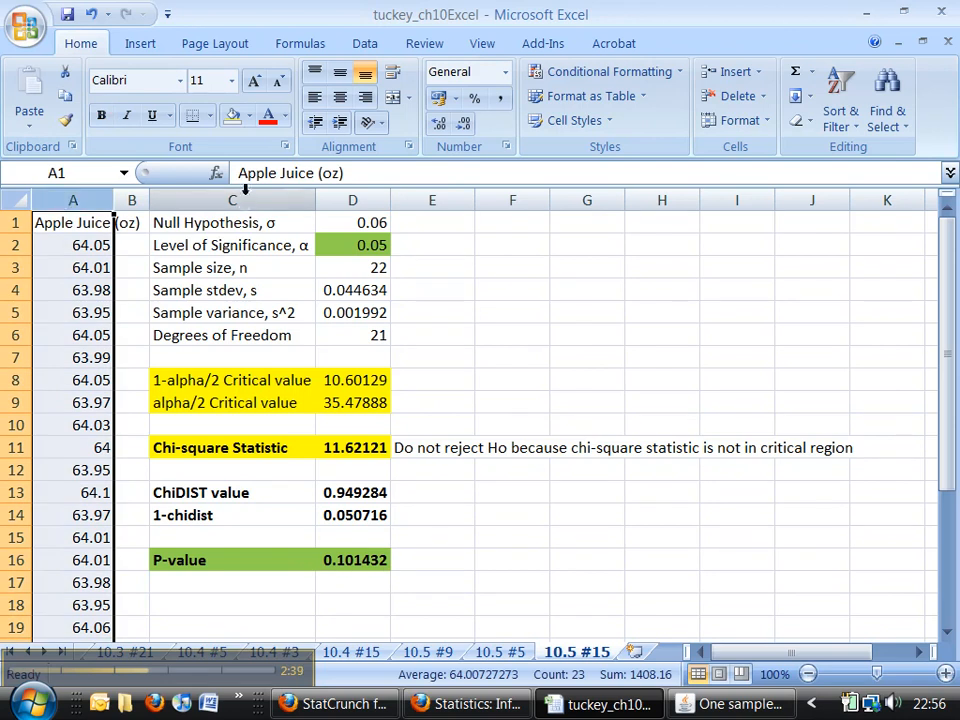
left_click_drag(347, 244, 274, 242)
right_click(273, 243)
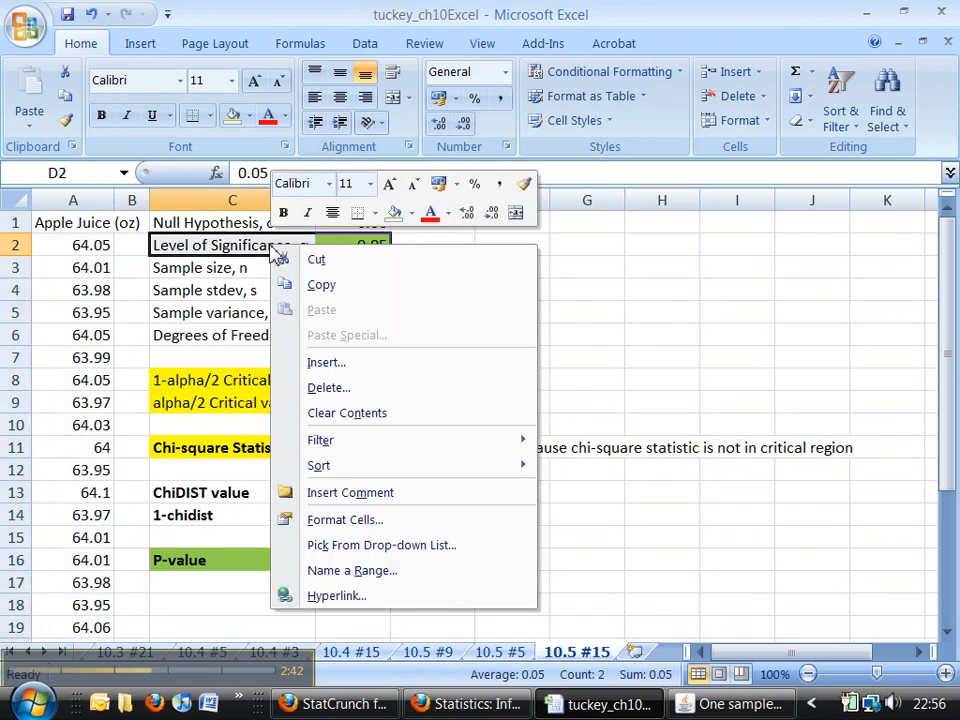
left_click(327, 366)
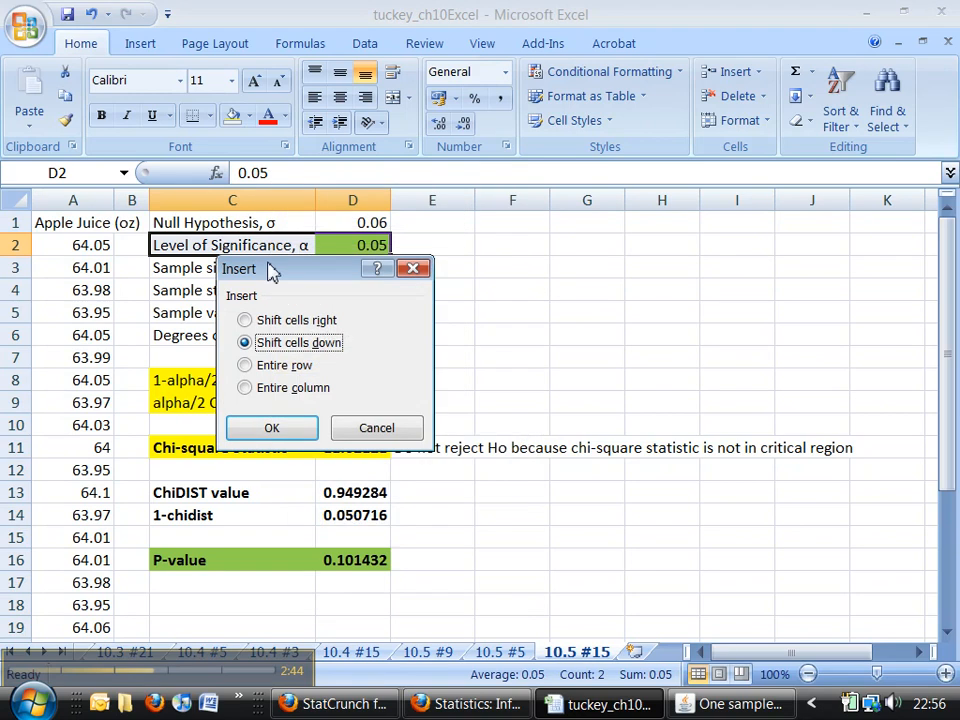
key("Return")
- Label the blank cell C2 "σ^2", inserting the Greek small letter sigma as a symbol
left_click(262, 250)
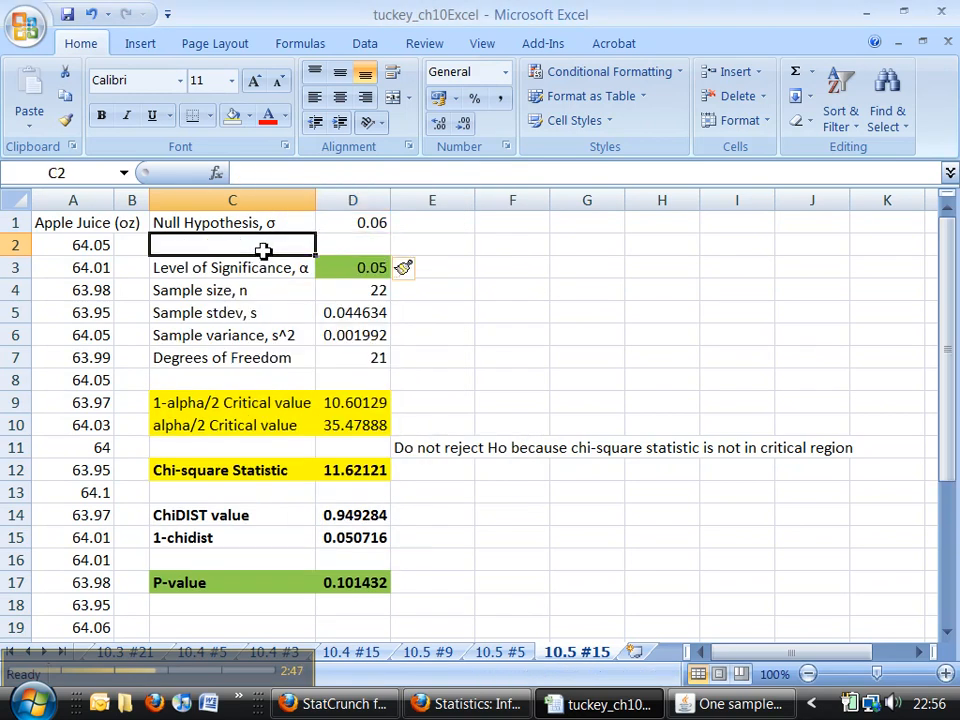
left_click(134, 44)
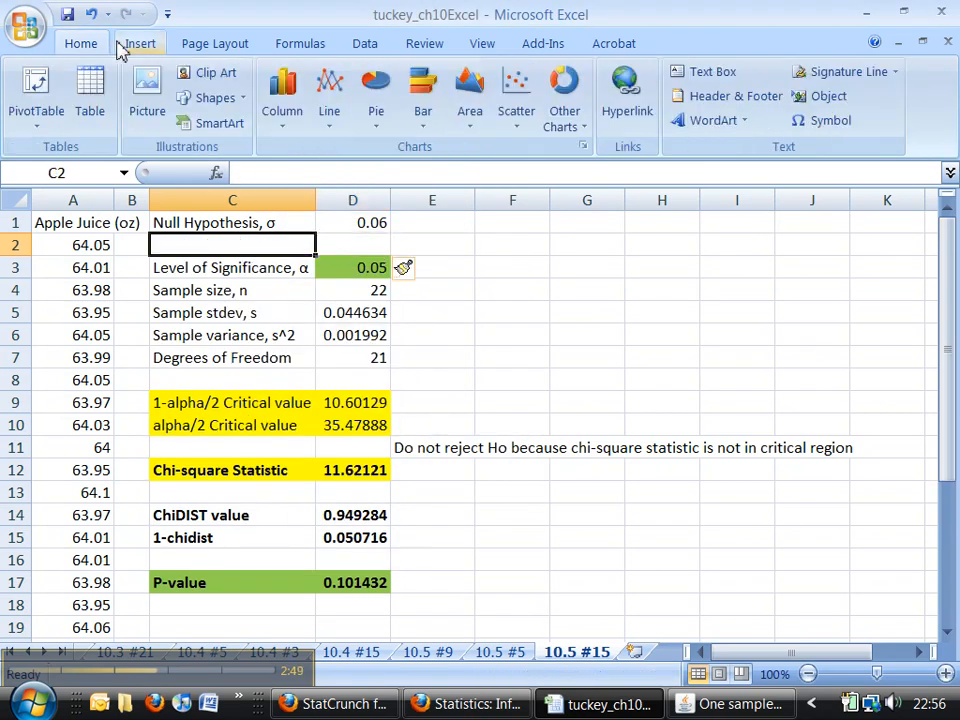
left_click(818, 121)
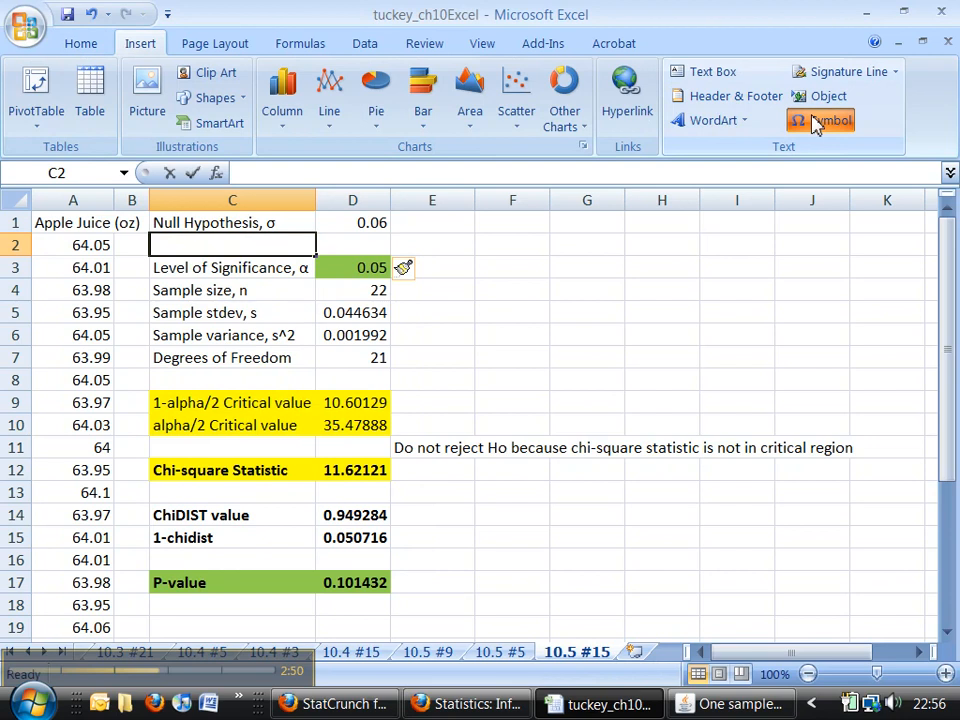
double_click(42, 501)
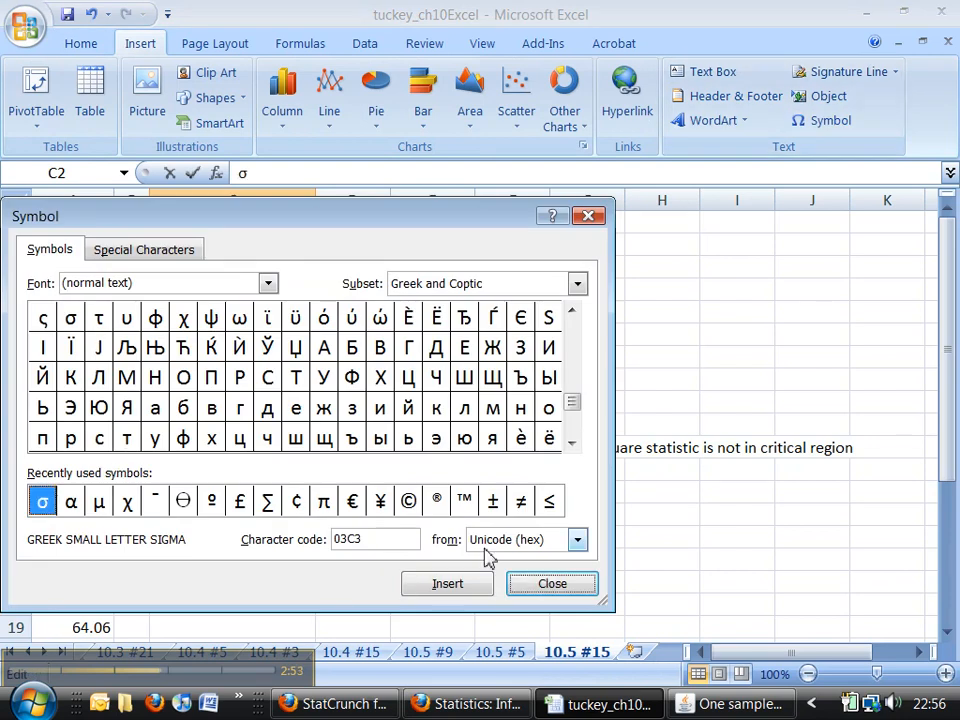
left_click(552, 585)
type("^")
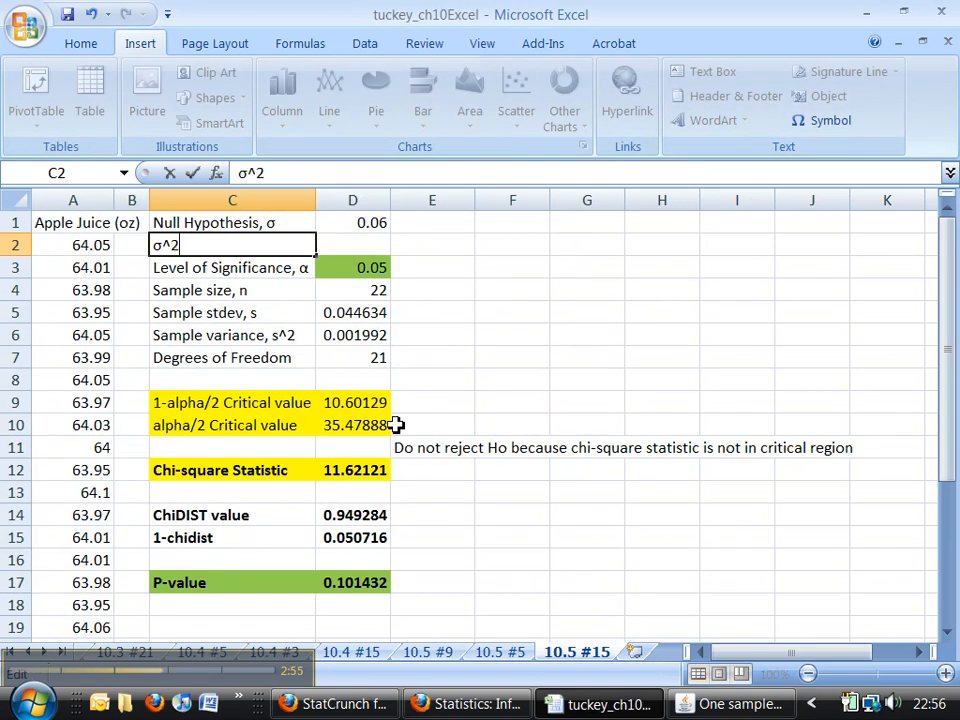
type("2")
- Enter a formula in D2 that squares the null hypothesis σ, =D1^2
key("Tab")
type("=")
left_click(365, 226)
type("^2")
key("Return")
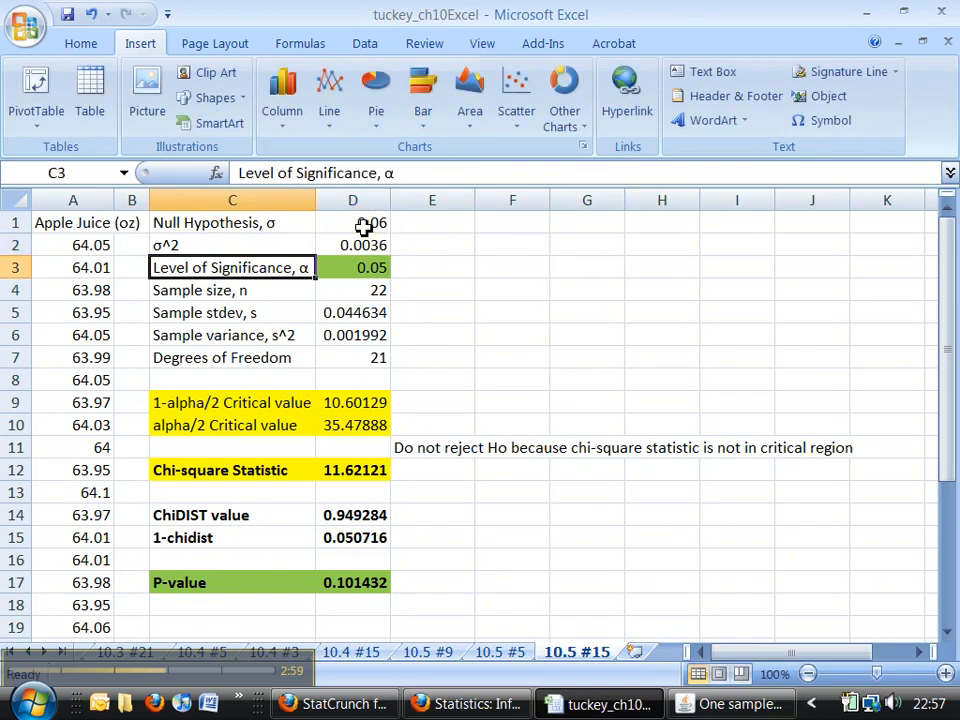
left_click(350, 248)
- Extend the label in C2 to read "σ^2, Variance"
left_click(253, 240)
left_click(272, 175)
type(", Variance")
key("Return")
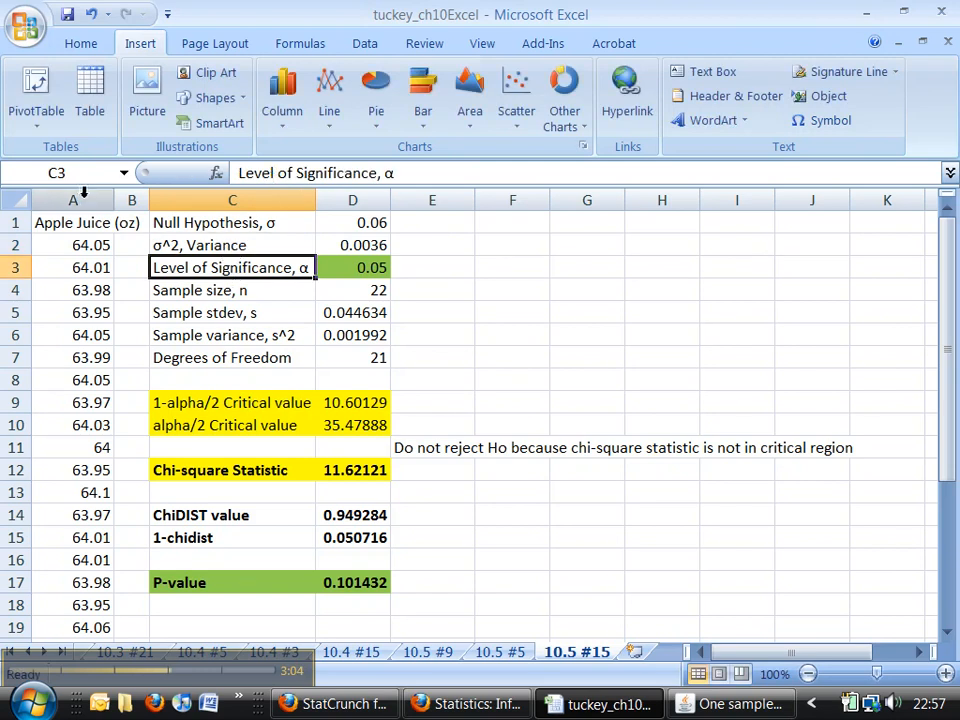
- Launch the DDXL hypothesis test Chisquare for SD with the Apple Juice (oz) column as the quantitative variable
left_click(82, 193)
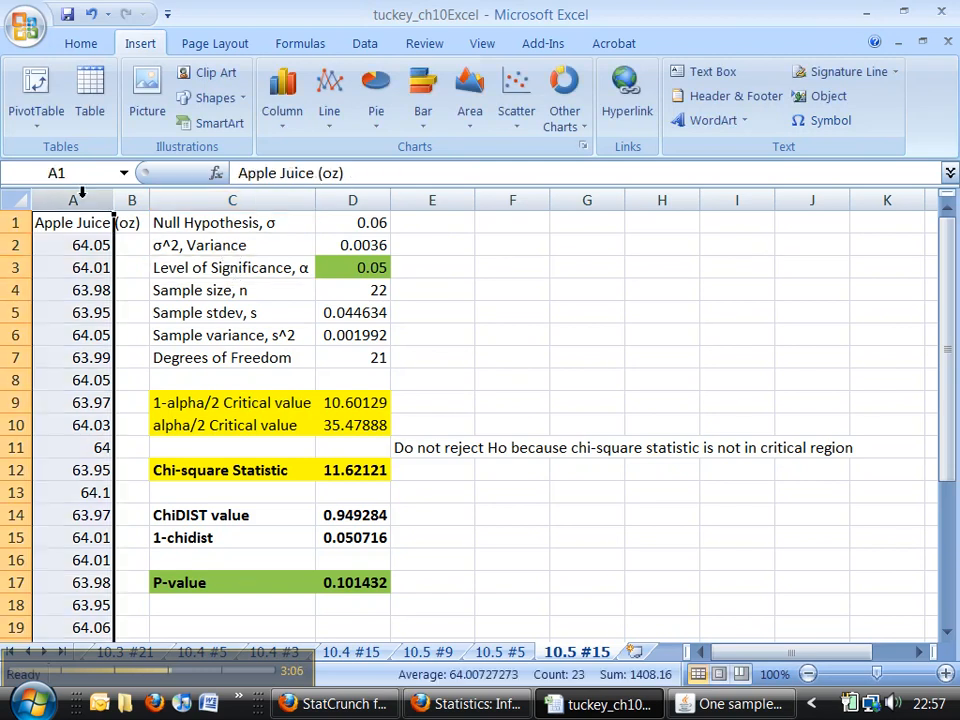
left_click(546, 46)
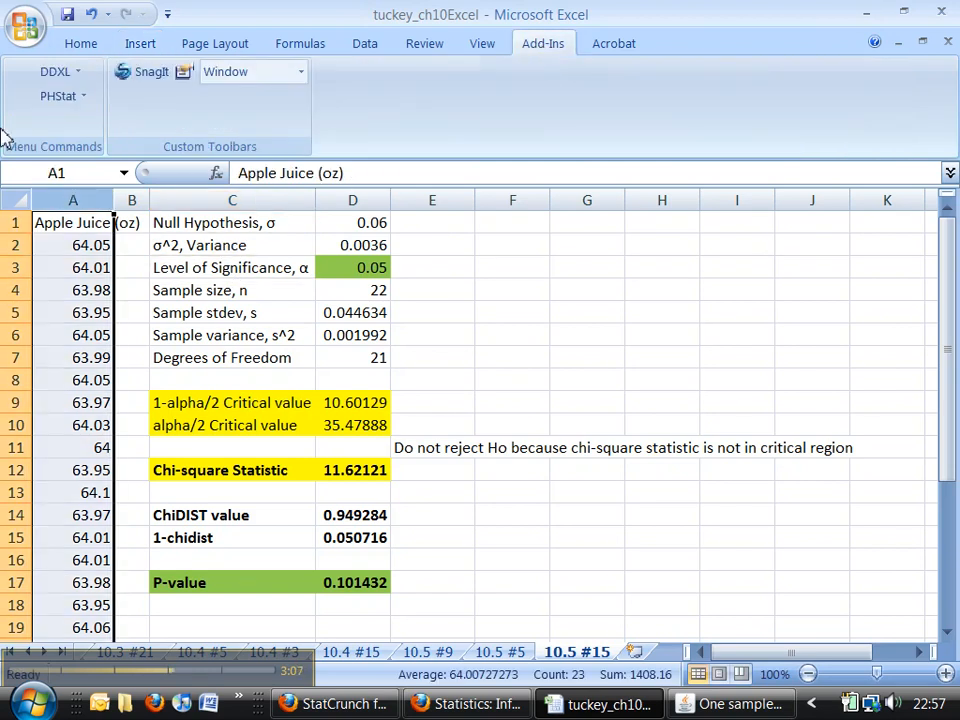
left_click(52, 72)
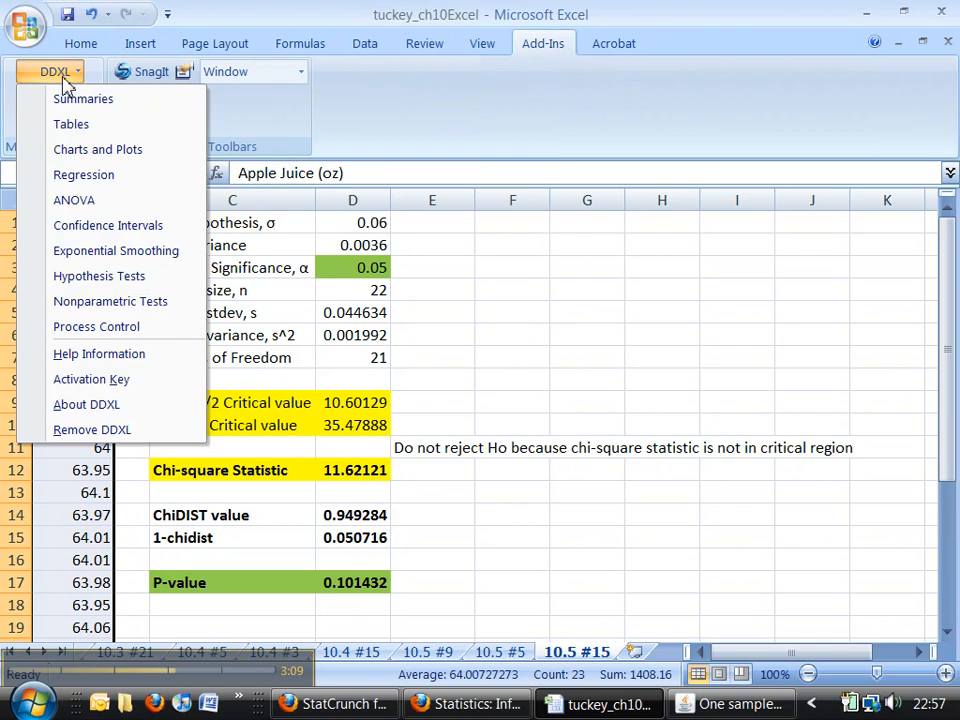
left_click(99, 280)
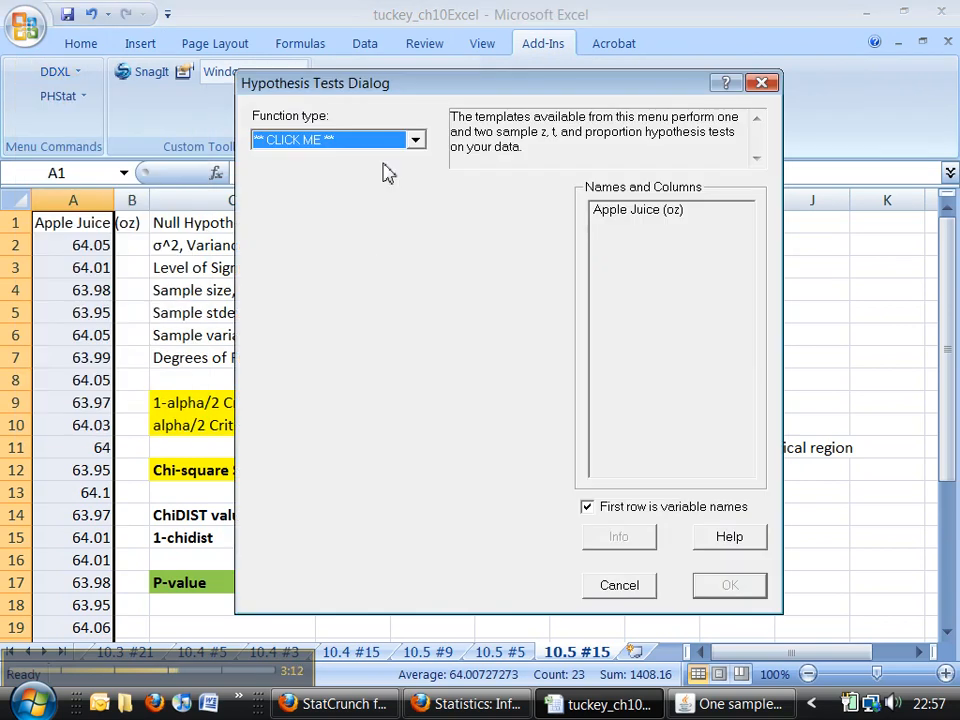
left_click(390, 150)
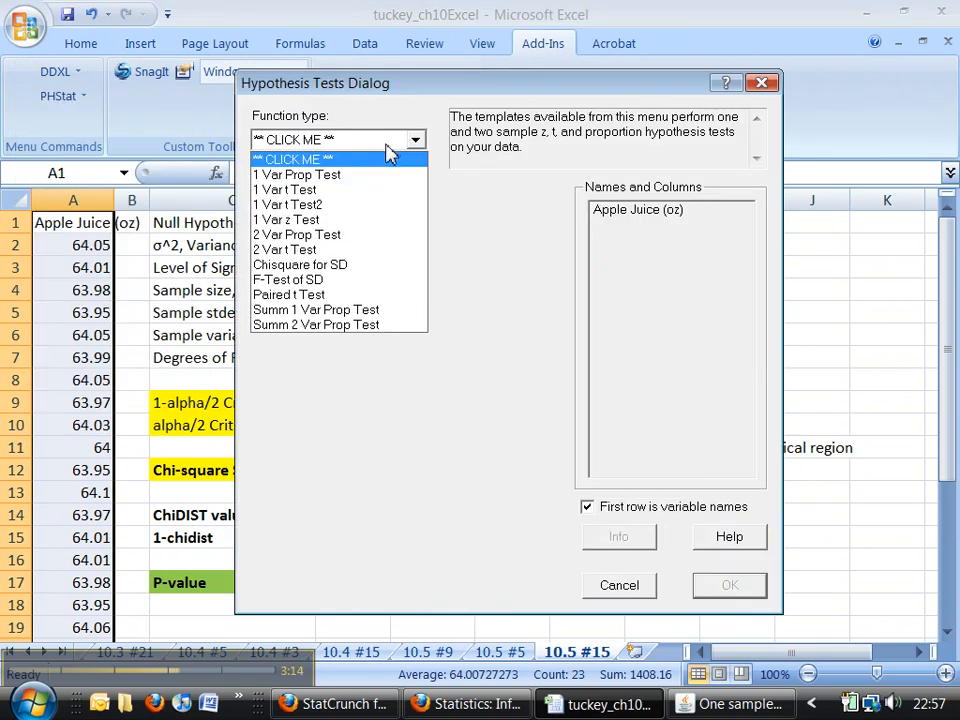
left_click(363, 265)
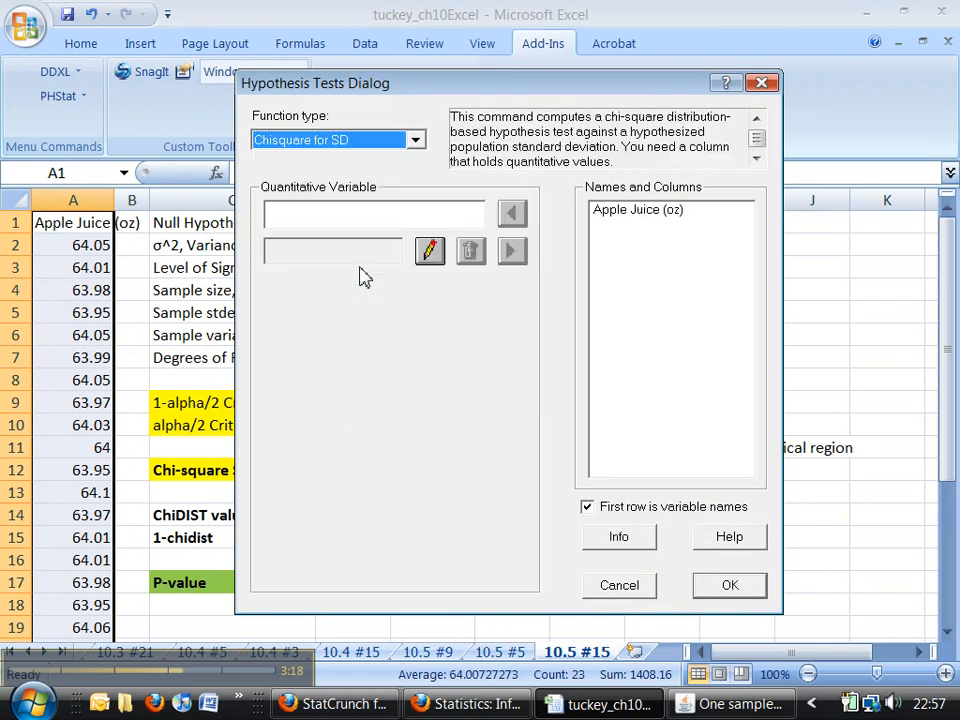
left_click(628, 213)
left_click(513, 212)
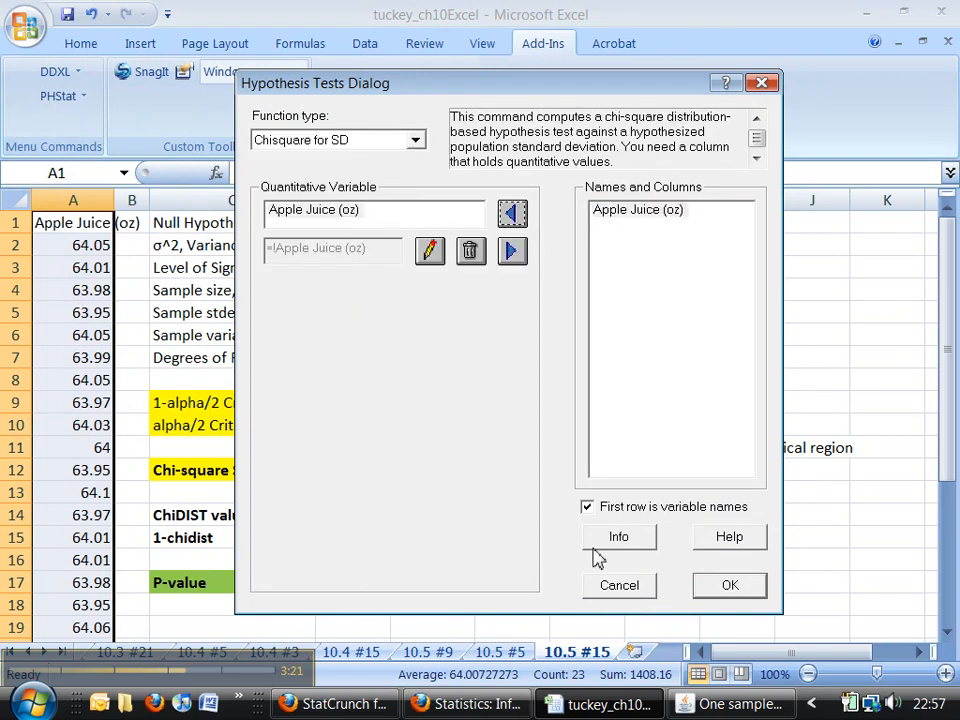
left_click(720, 588)
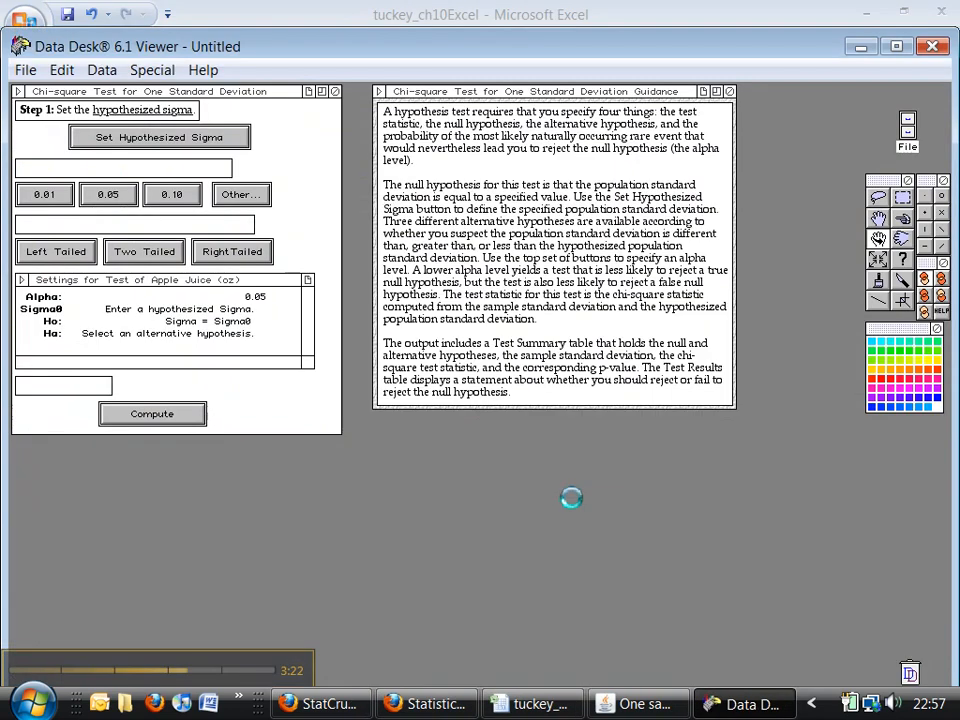
- Set the hypothesized sigma to 0.06, choose the two-tailed alternative and compute the chi-square test
left_click(174, 141)
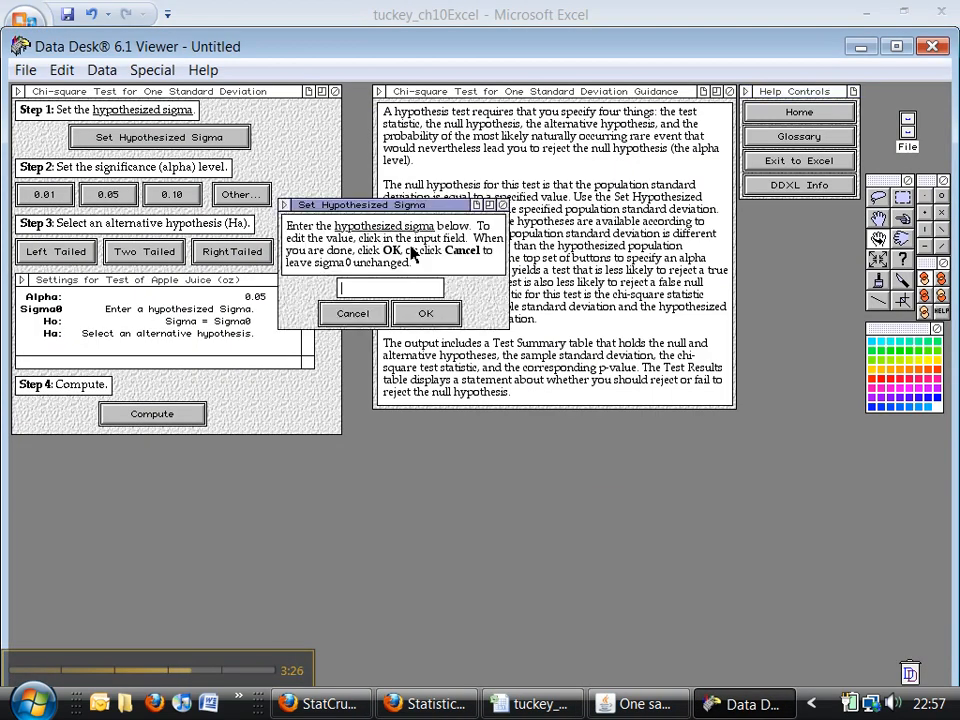
left_click(535, 704)
key("Return")
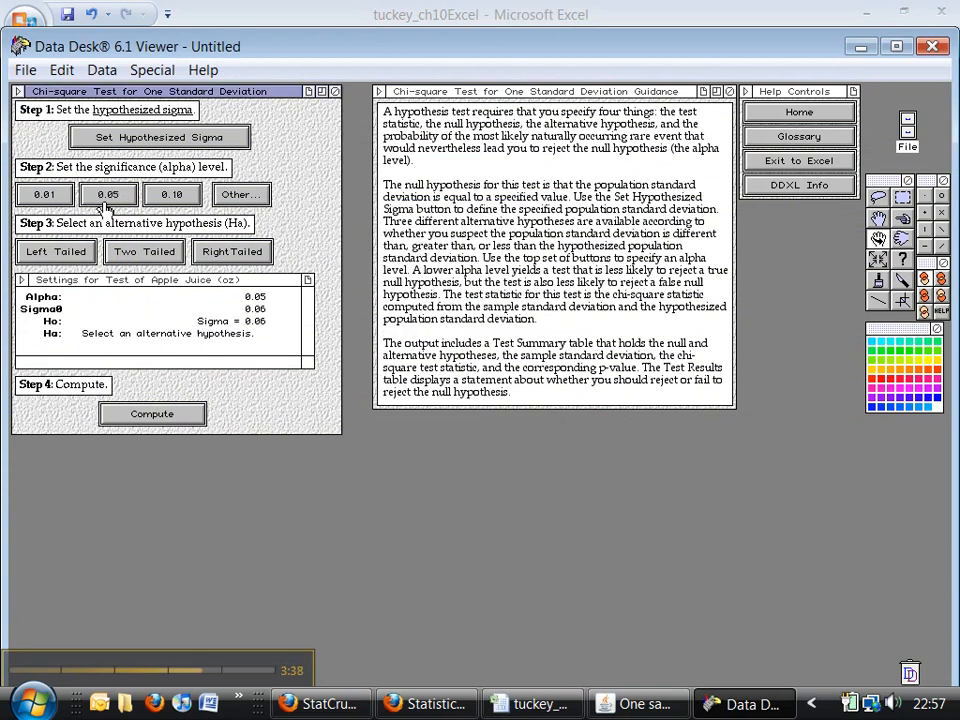
left_click(147, 256)
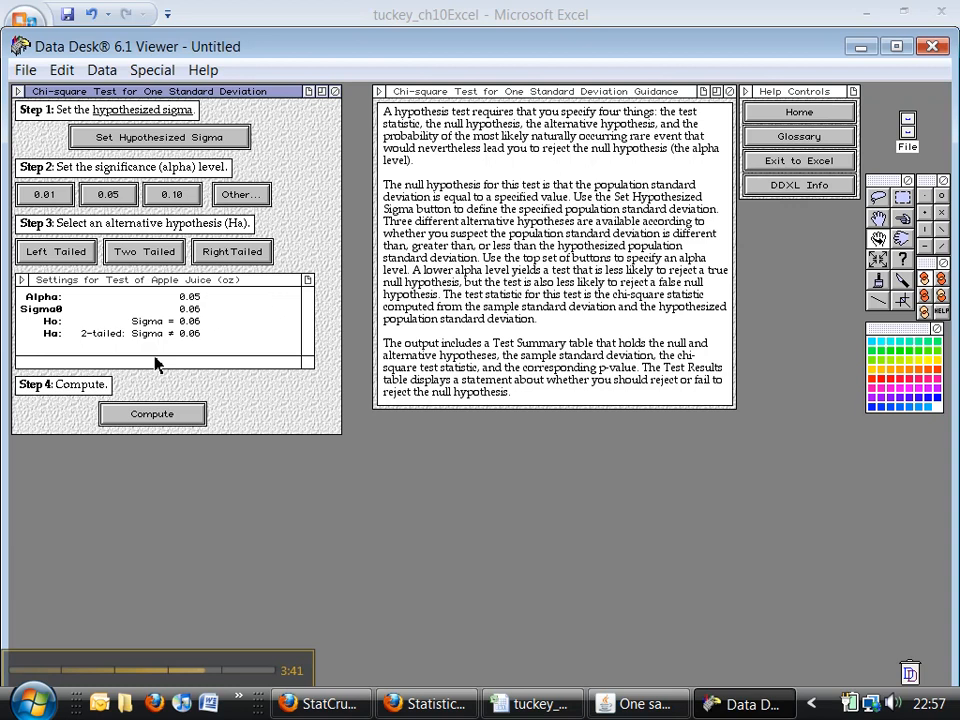
left_click(160, 414)
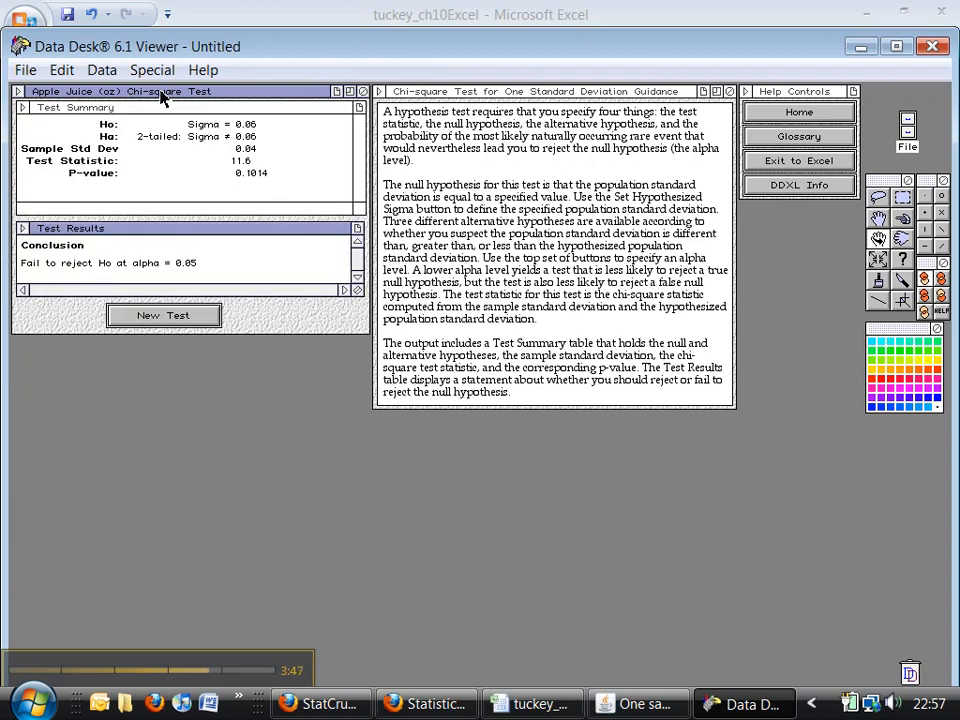
- Copy the chi-square test results window from Data Desk and paste it into the Excel sheet at F1
left_click(66, 72)
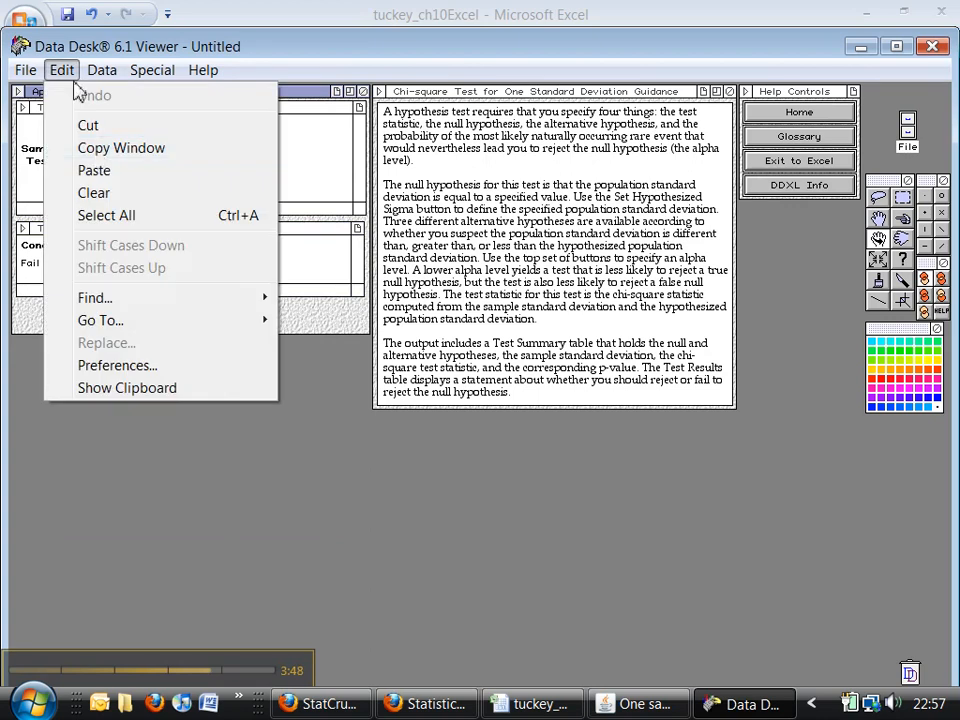
left_click(100, 152)
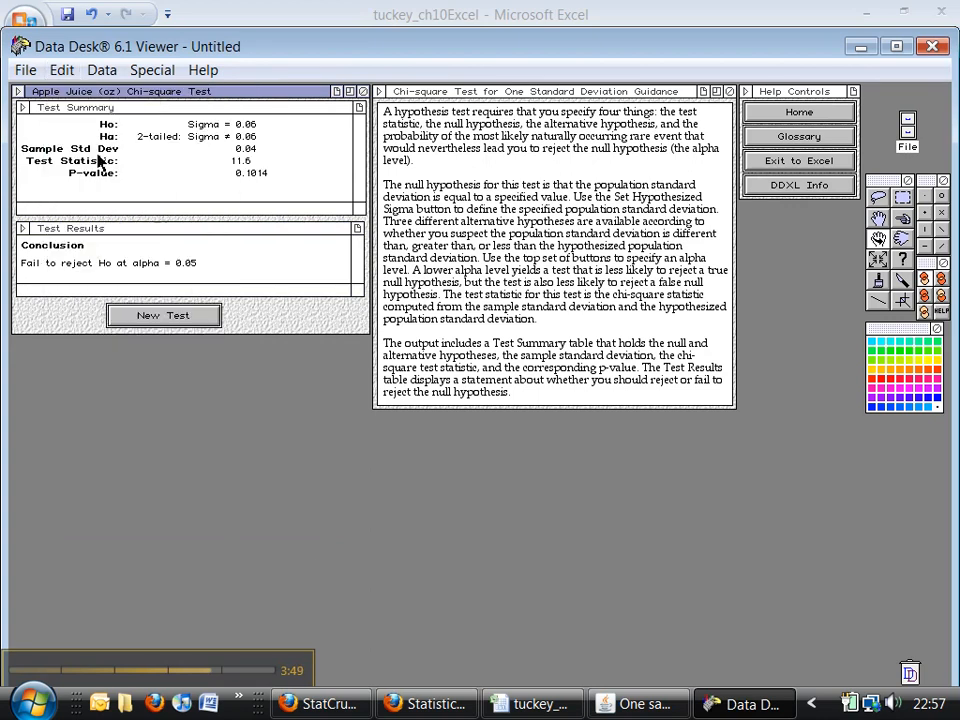
left_click(535, 704)
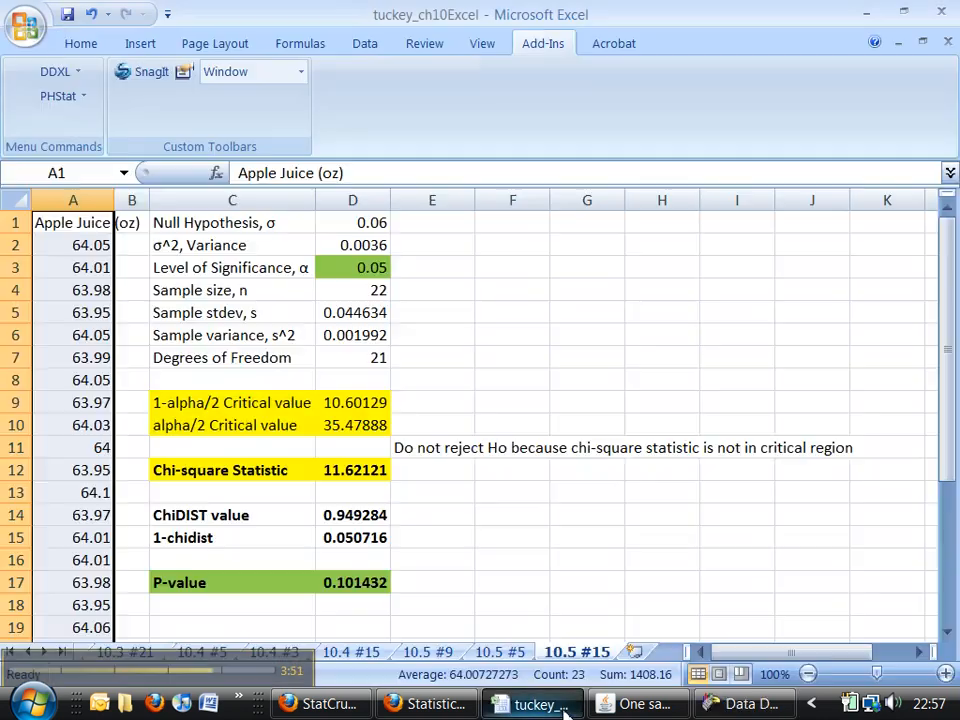
left_click(501, 229)
right_click(500, 228)
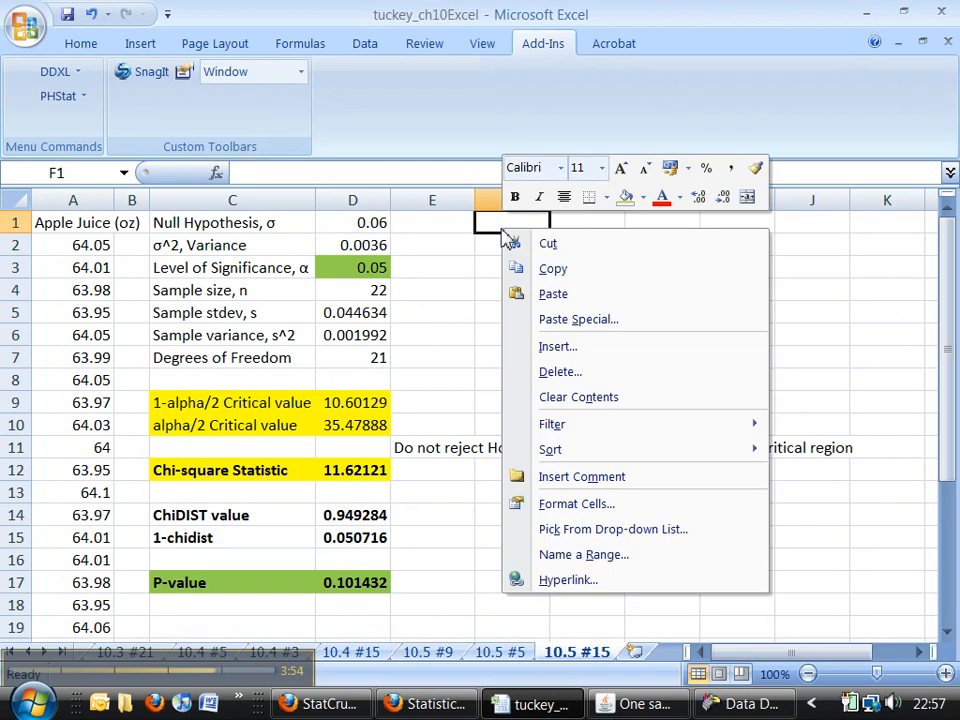
left_click(553, 294)
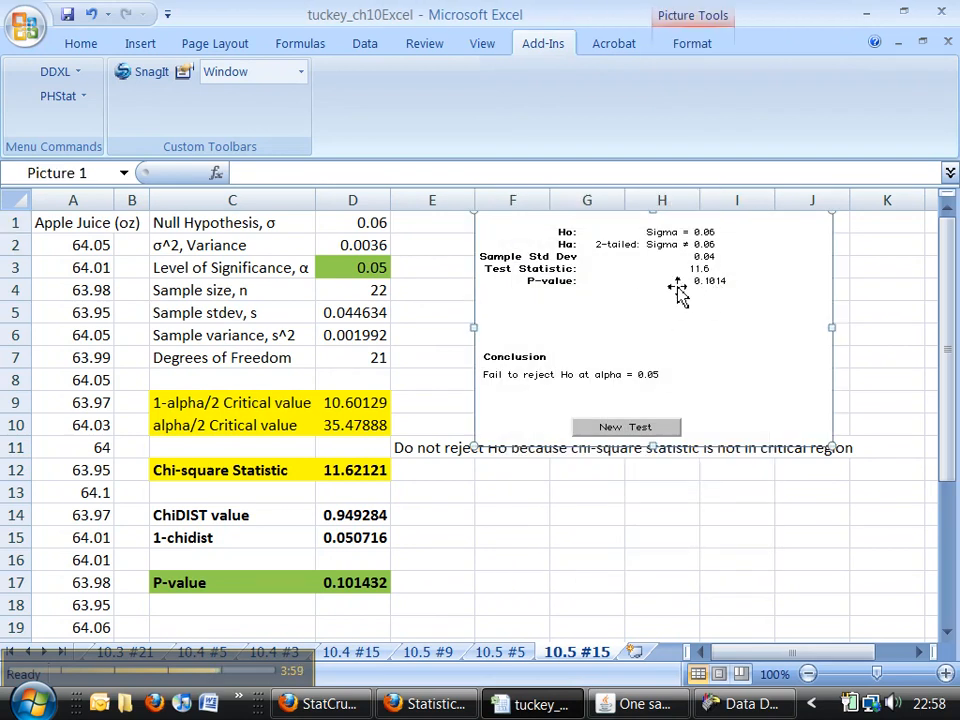
- Switch to StatCrunch in Firefox, maximize its window and start a one-sample variance analysis with data
left_click(340, 706)
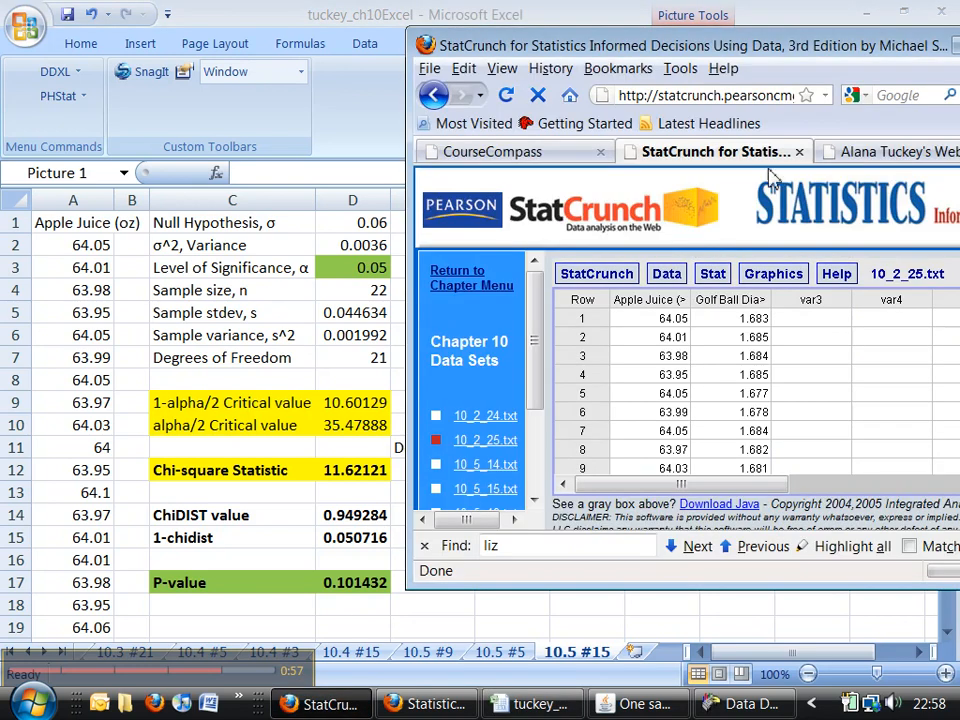
left_click_drag(905, 45, 792, 49)
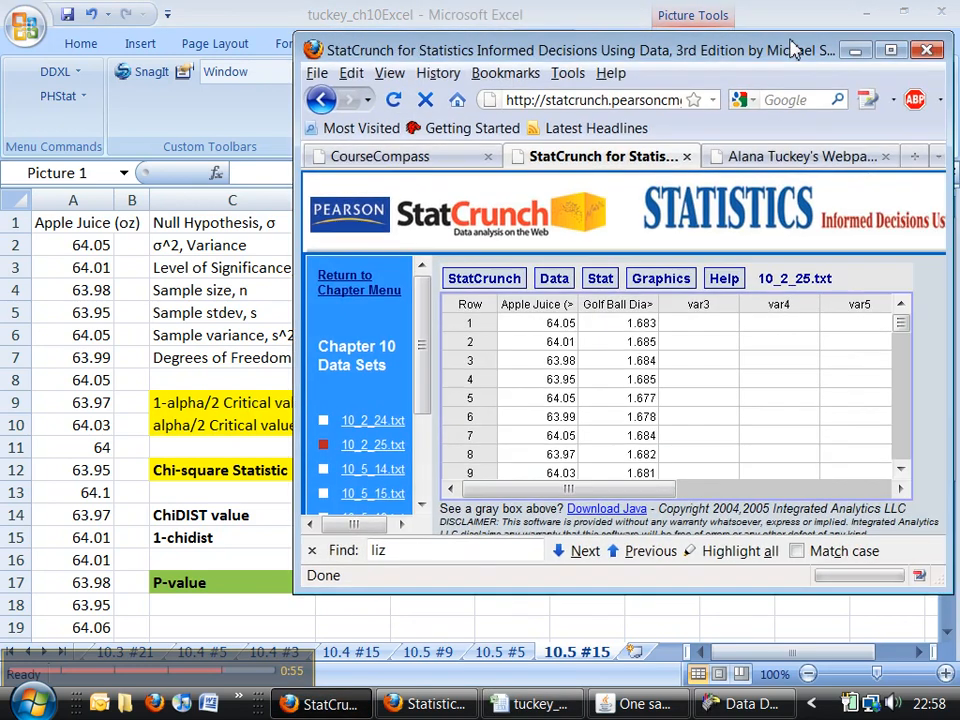
left_click(891, 51)
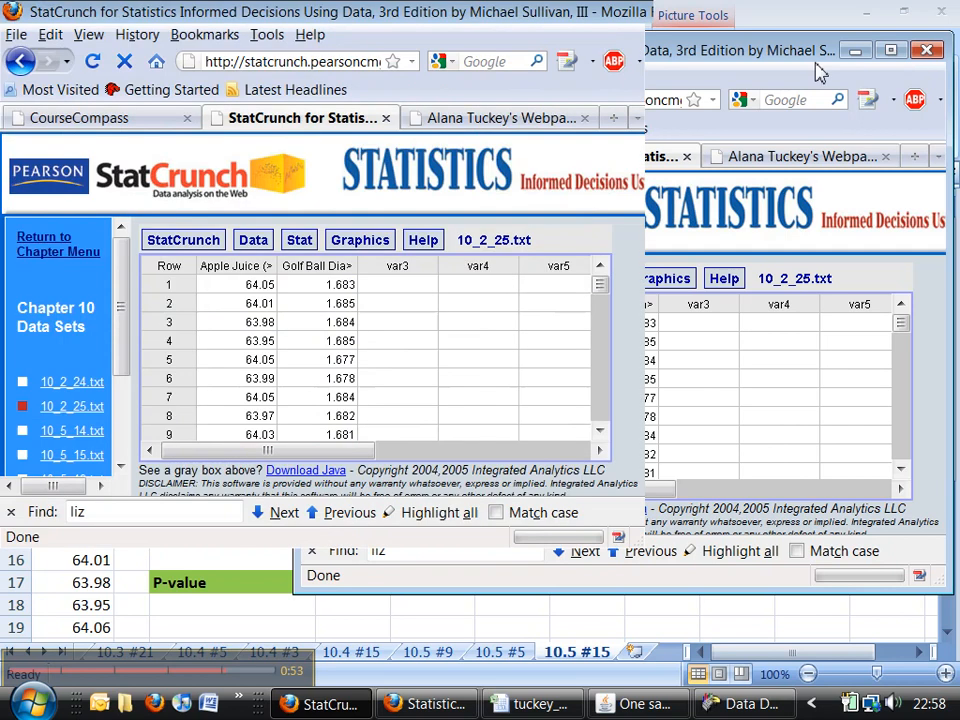
left_click(300, 242)
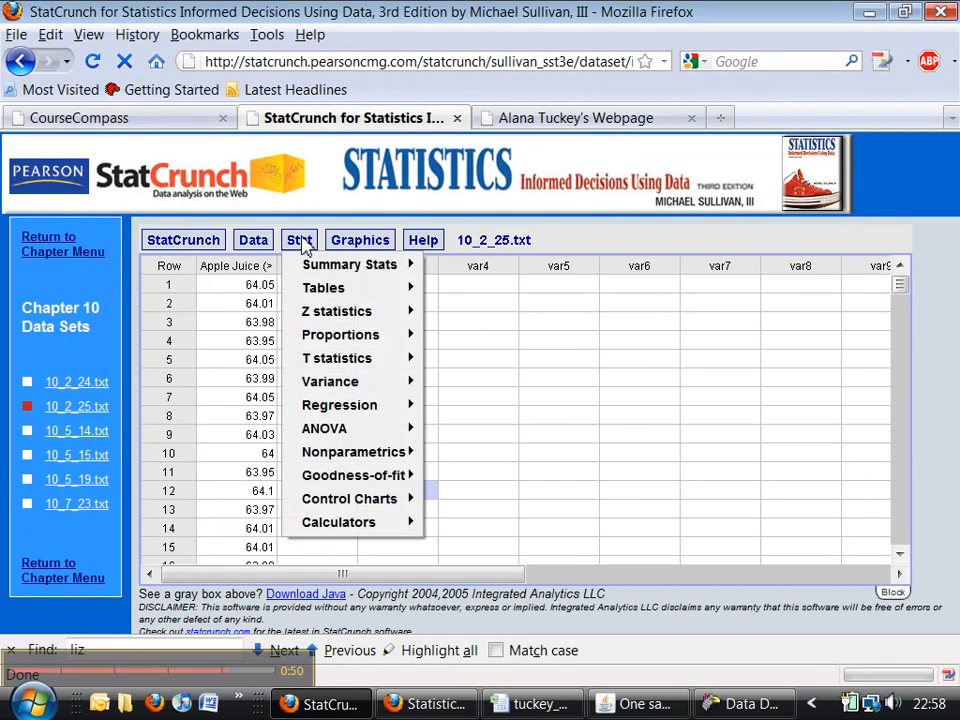
mouse_move(349, 386)
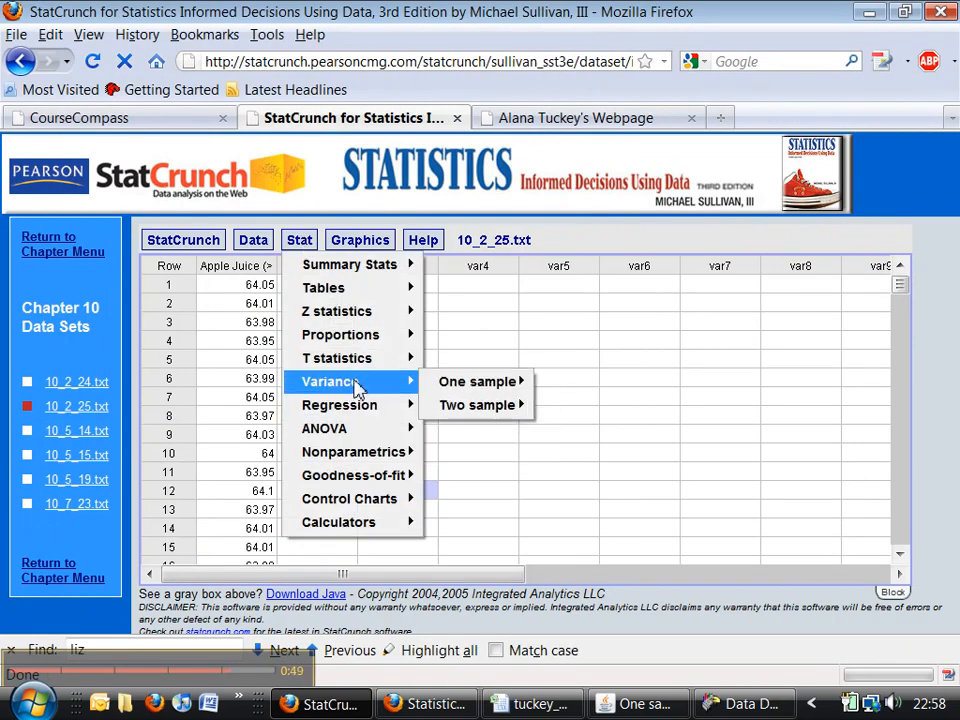
mouse_move(452, 396)
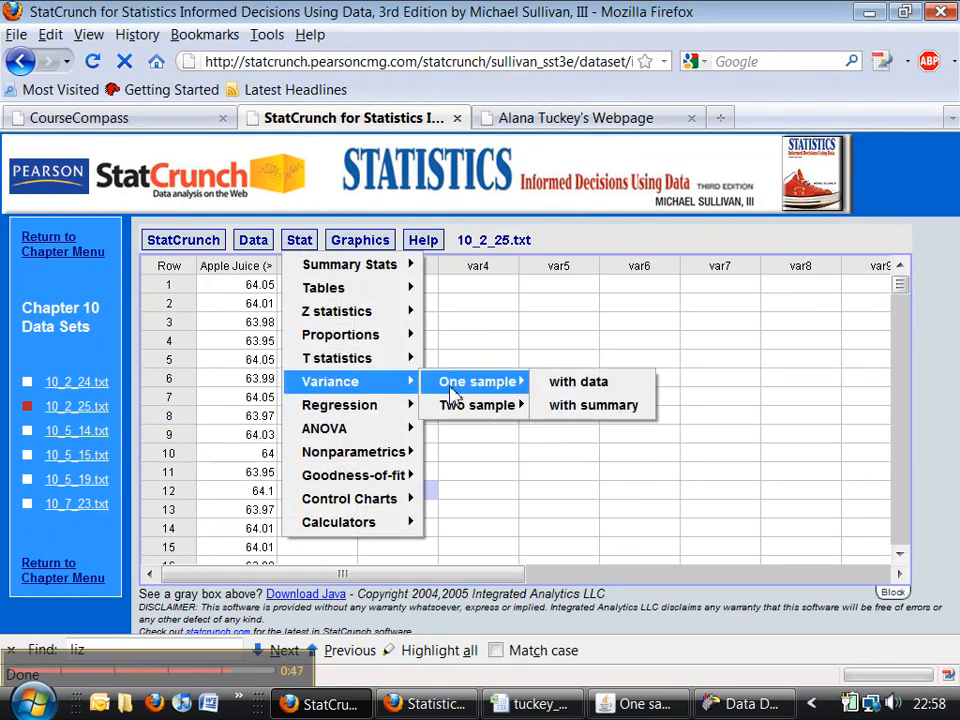
left_click(575, 388)
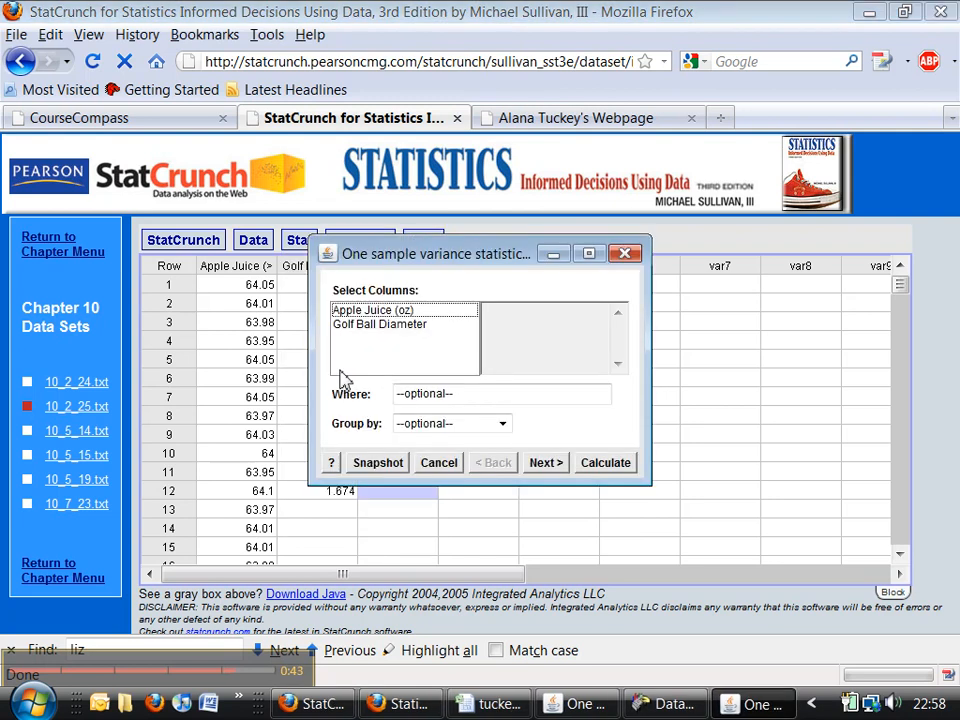
- Calculate the hypothesis test for Apple Juice (oz) with null variance 0.0036 and the ≠ alternative
left_click(372, 310)
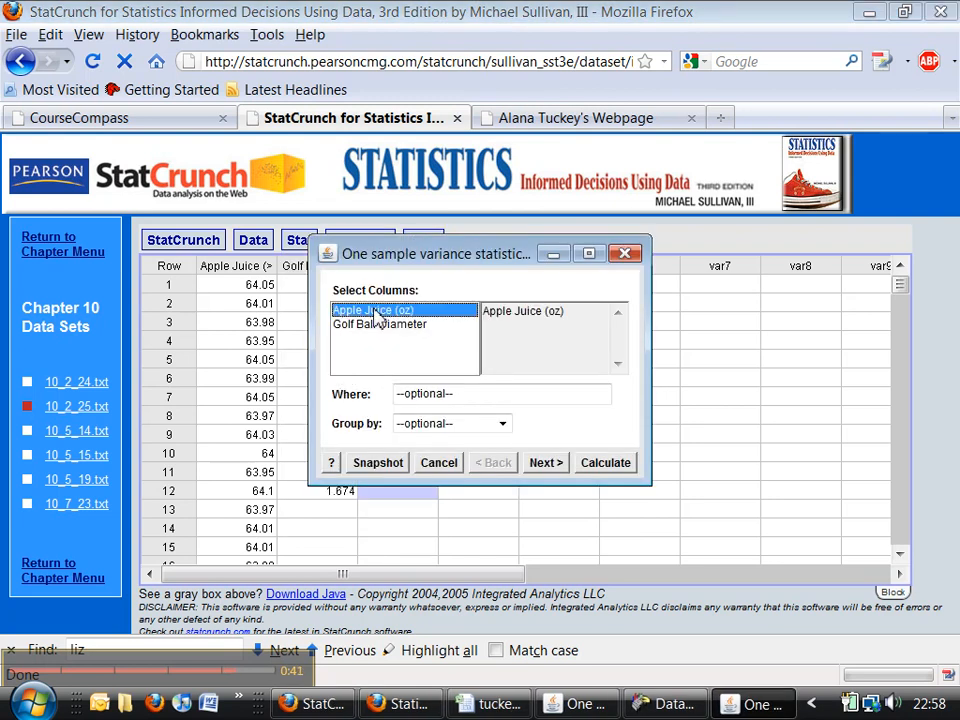
left_click(538, 466)
left_click_drag(520, 328, 479, 334)
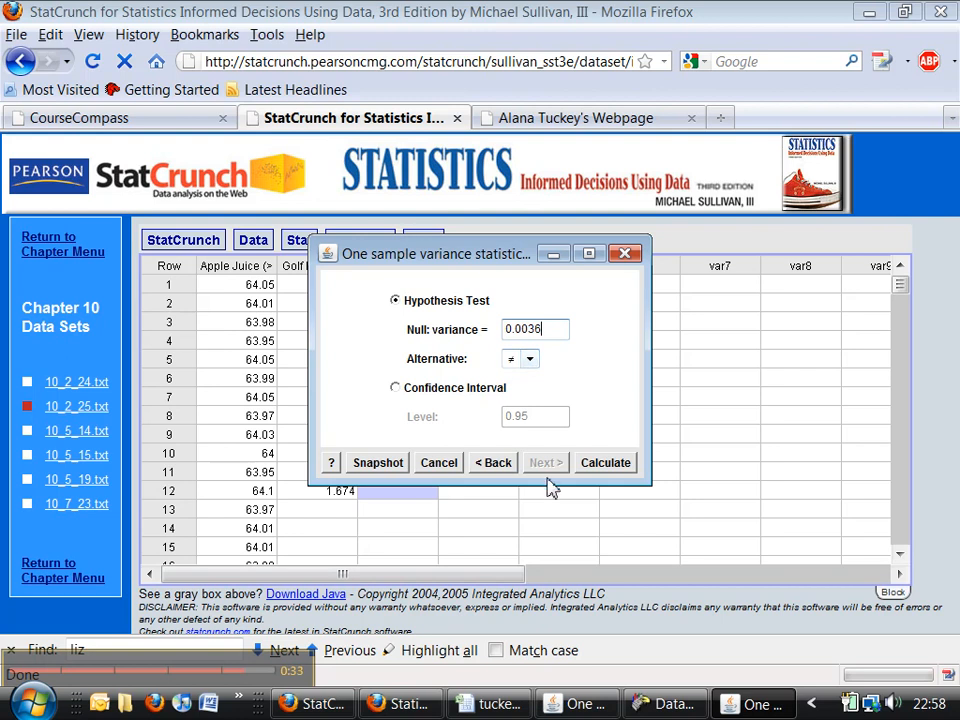
left_click(602, 463)
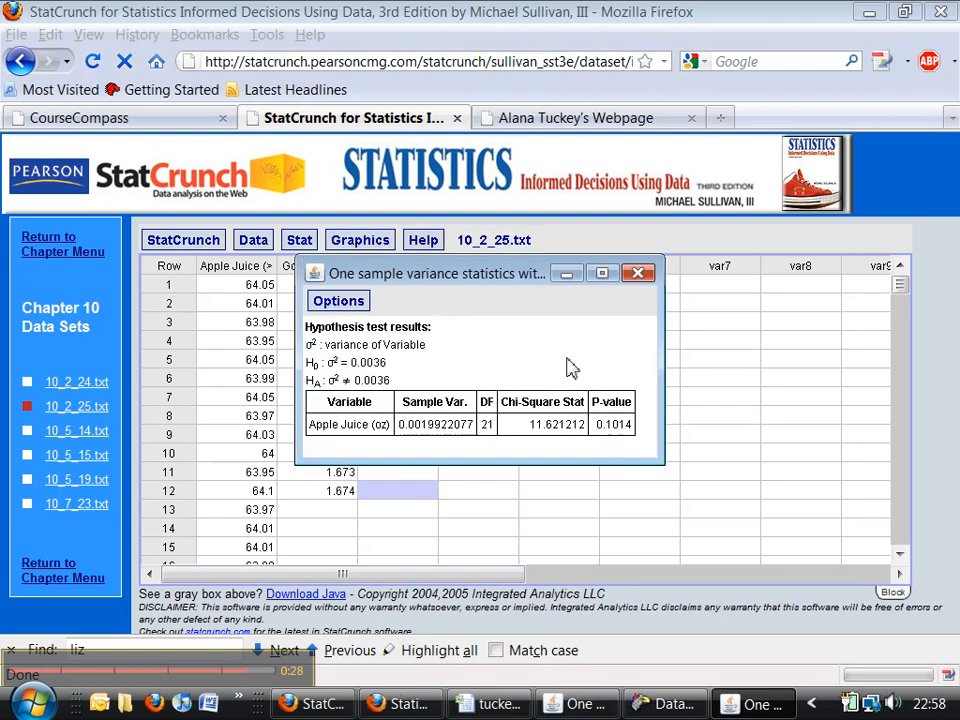
- Copy the StatCrunch variance test results and paste them into the Excel sheet at G15
left_click(336, 302)
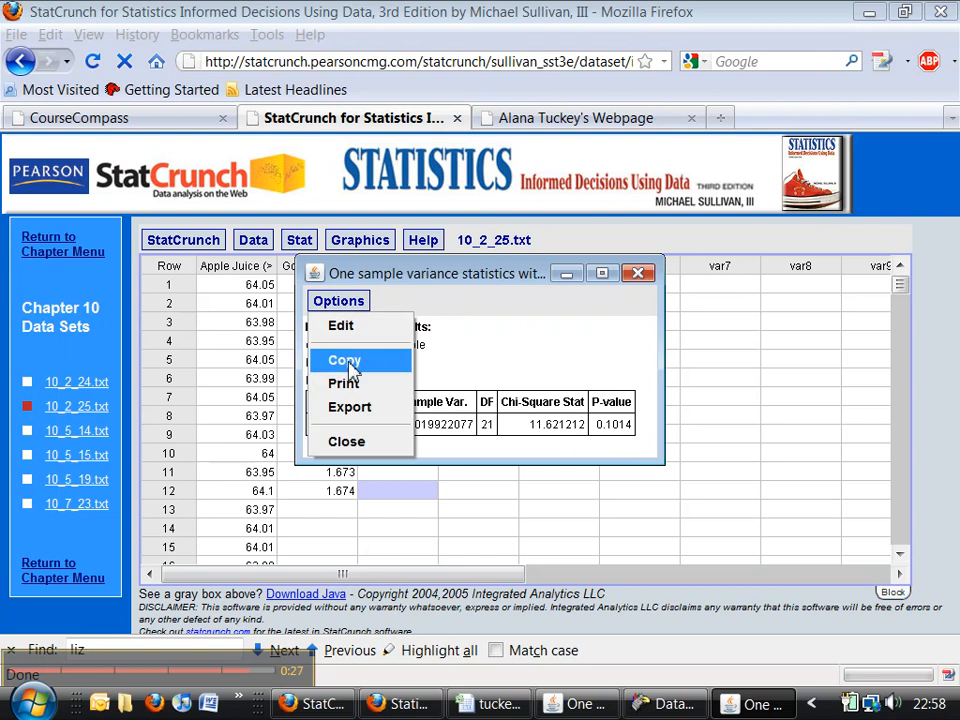
left_click(344, 360)
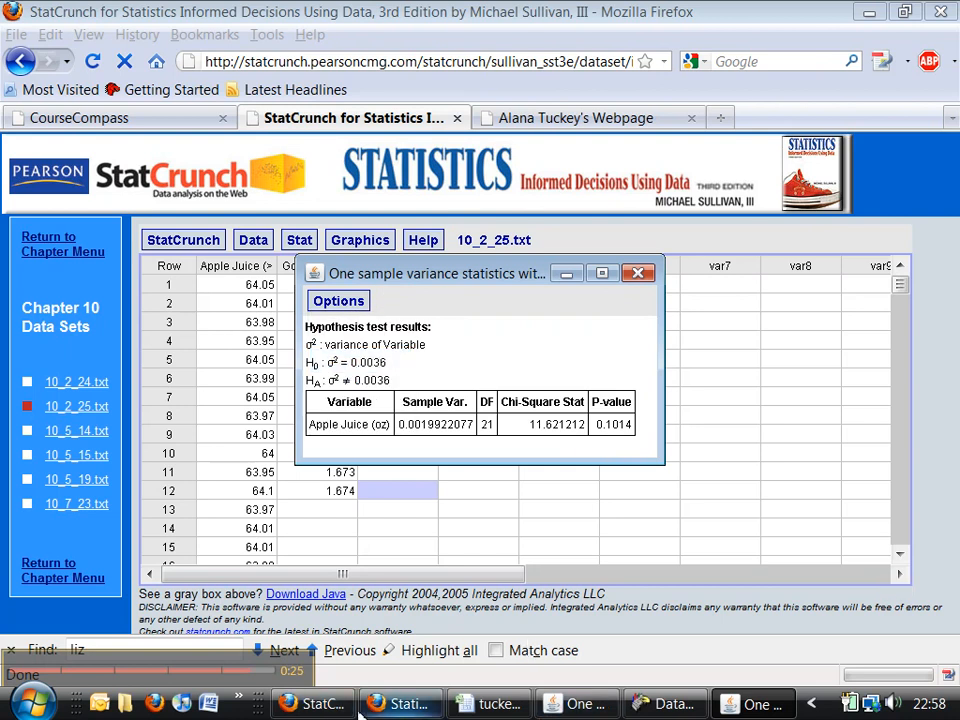
left_click(490, 704)
scroll(353, 624, "down", 3)
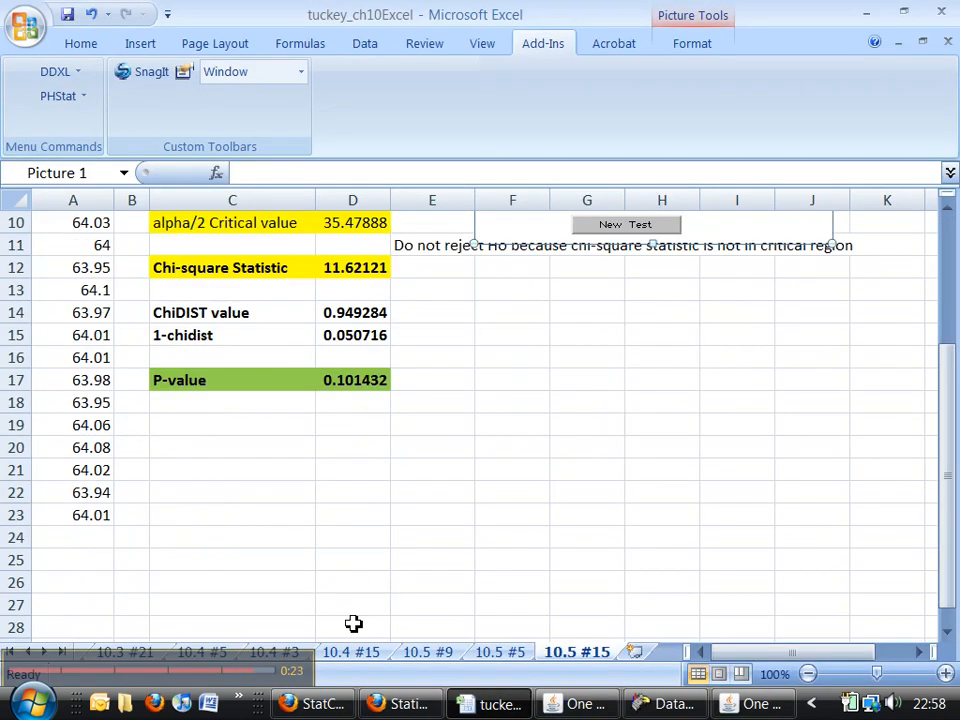
left_click(591, 334)
key("ctrl+v")
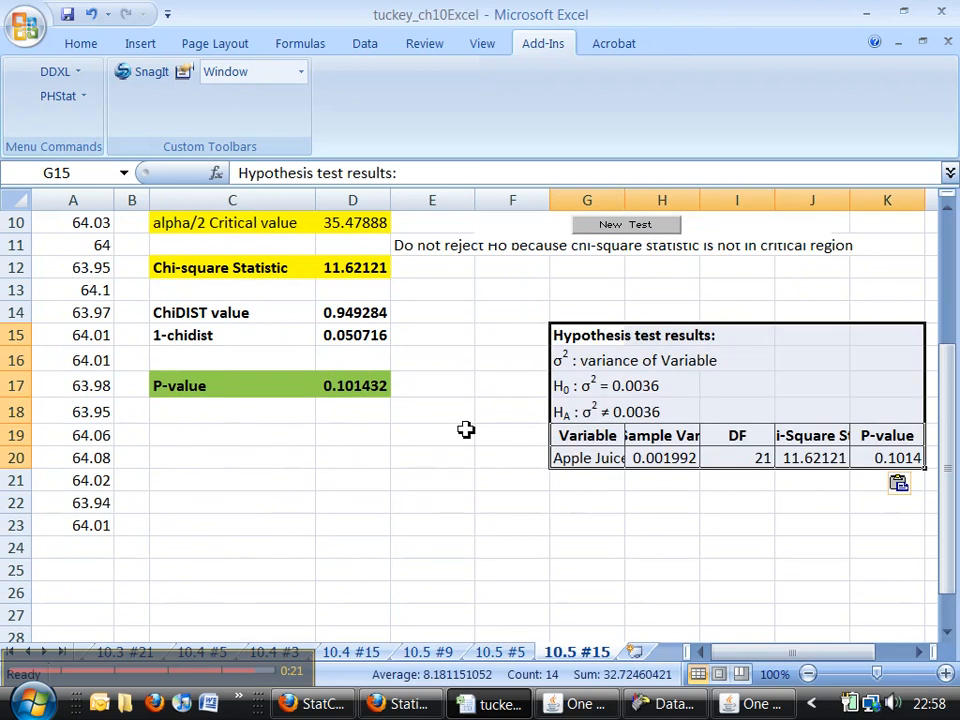
- Enter the conclusion "Do not reject H0, p > alpha" in E17 beside the P-value and widen column E to show it fully
left_click(440, 379)
type("Do not reject H0")
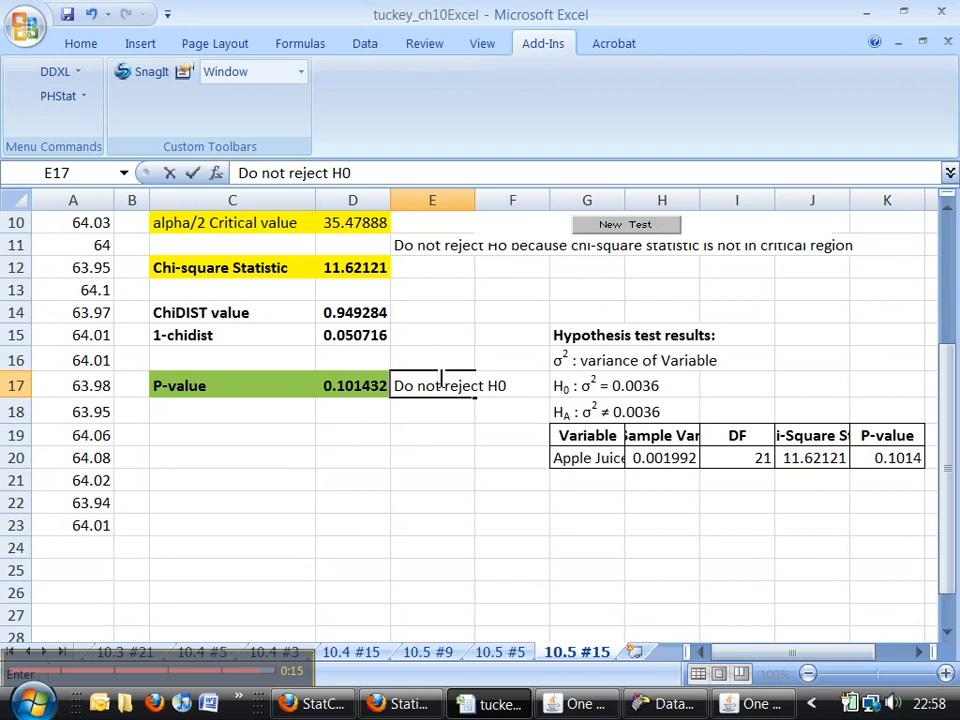
scroll(442, 380, "up", 3)
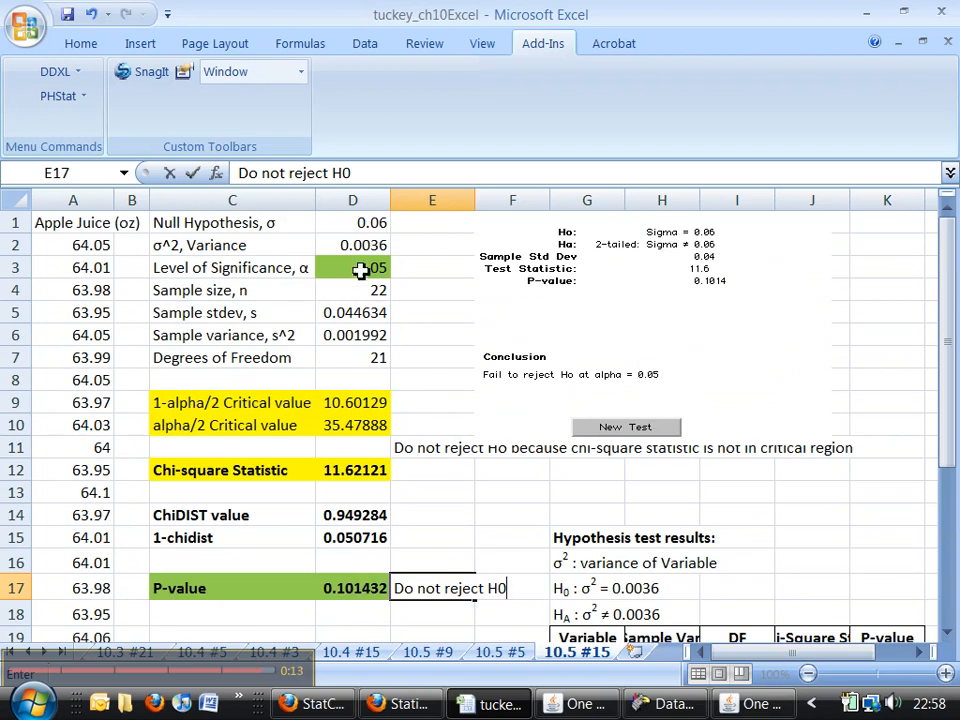
type(",")
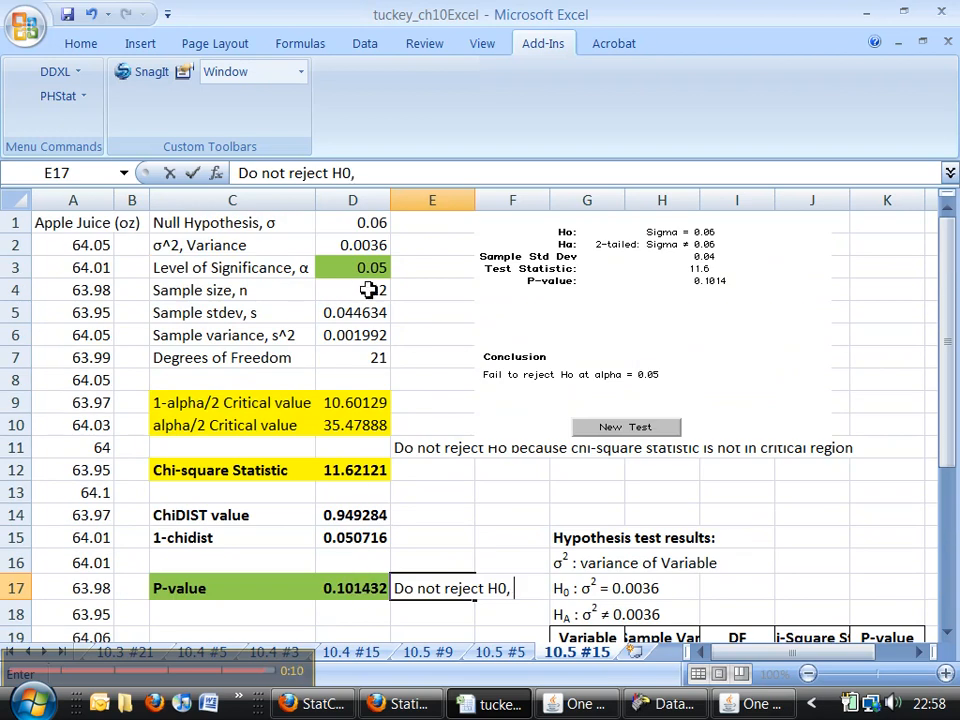
type(" p > alp")
key("Return")
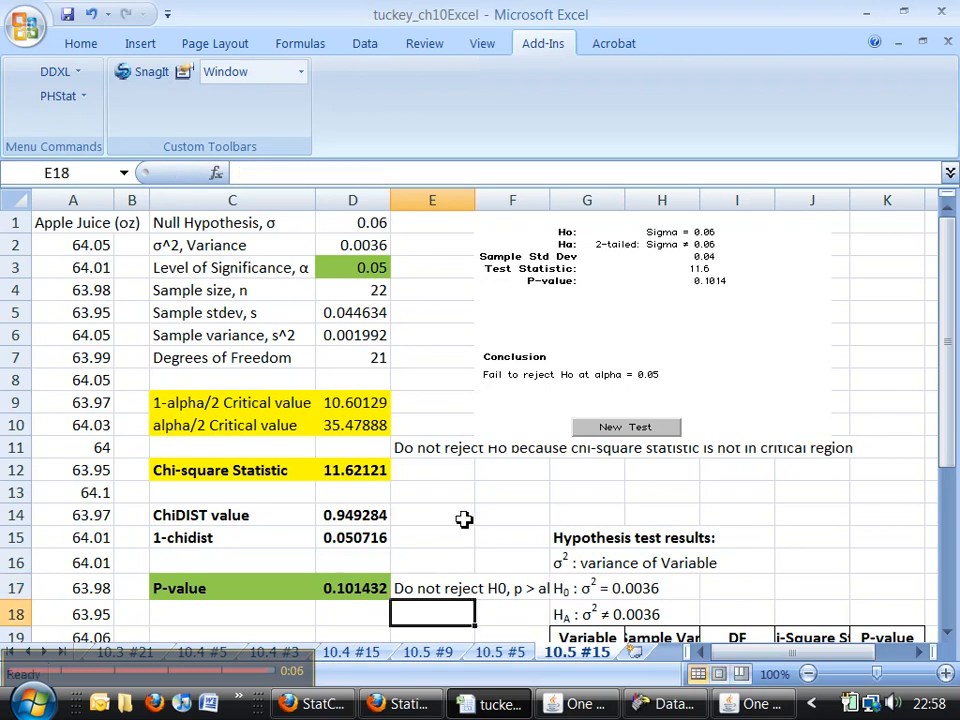
left_click_drag(474, 199, 507, 199)
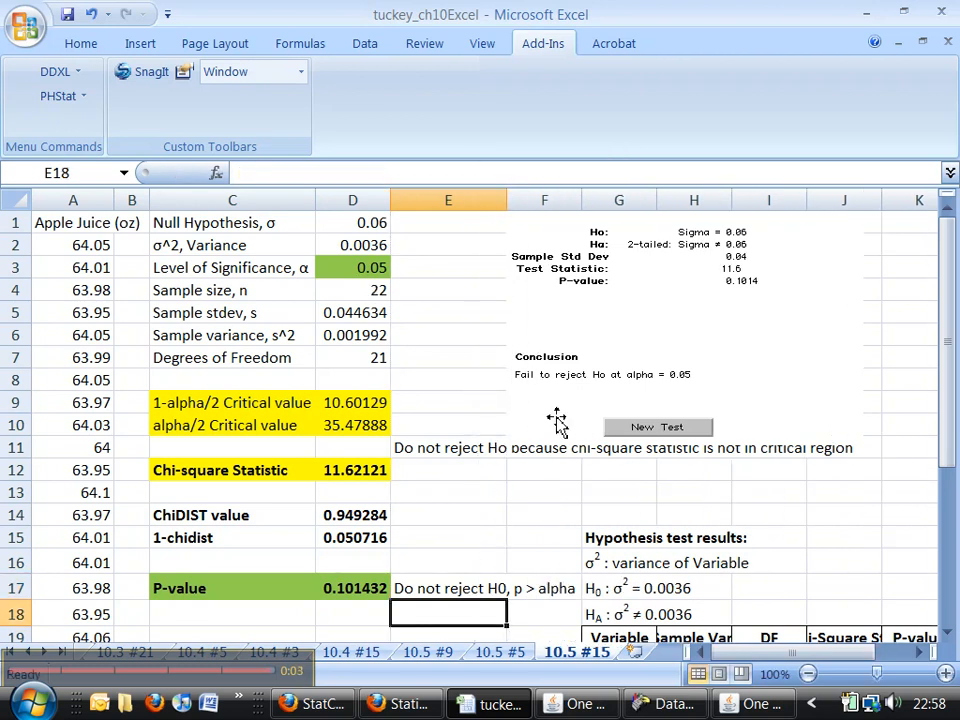
left_click(440, 543)
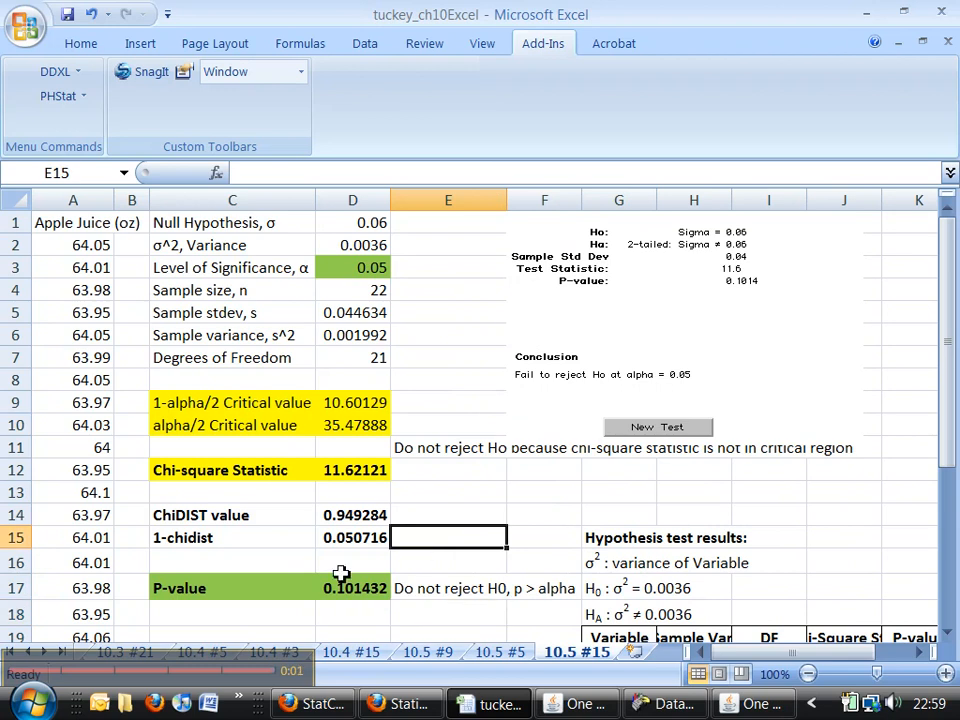